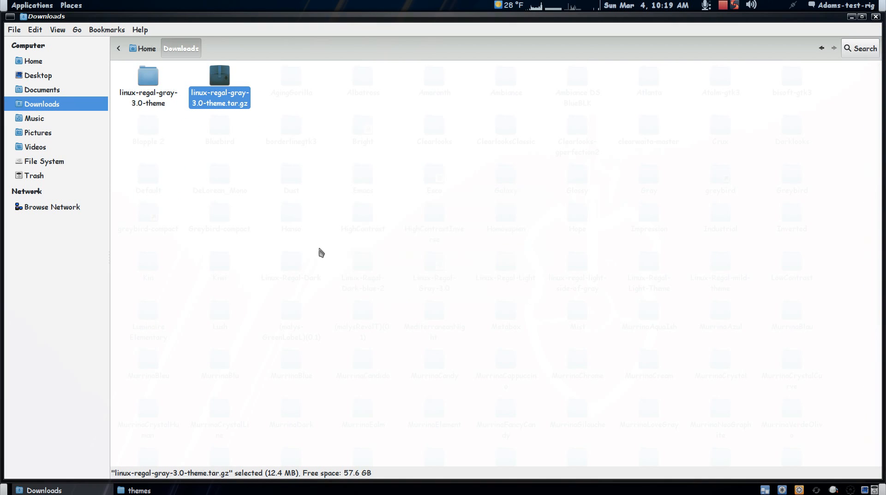
# Open the linux-regal-gray-3.0-theme folder in Downloads and copy the Linux-Regal-Gray-3.0 folder.
pyautogui.doubleClick(156, 83)
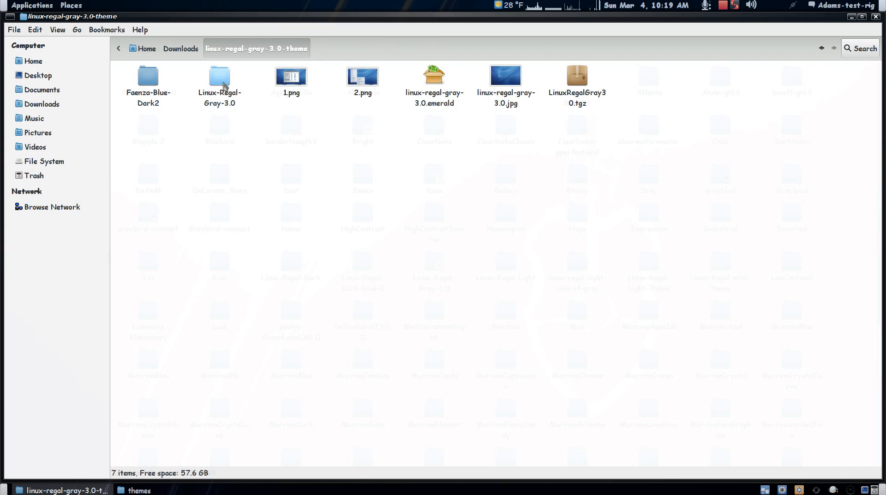
pyautogui.rightClick(223, 85)
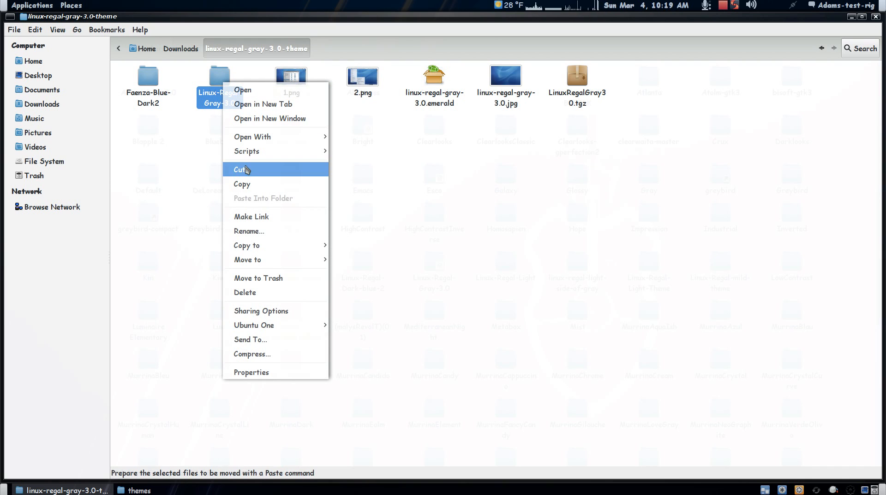
pyautogui.click(242, 184)
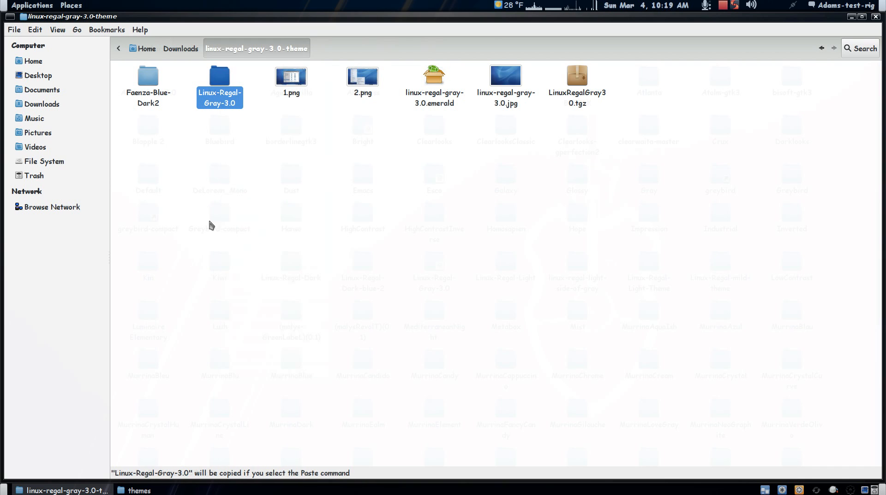
# Reopen /usr/share/themes with the Browse as root script, authorizing it with the administrator password.
pyautogui.click(133, 490)
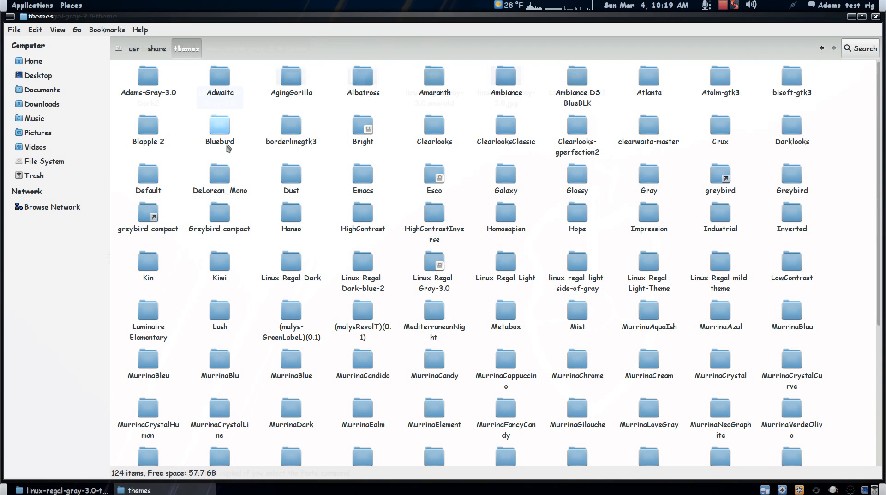
pyautogui.rightClick(251, 165)
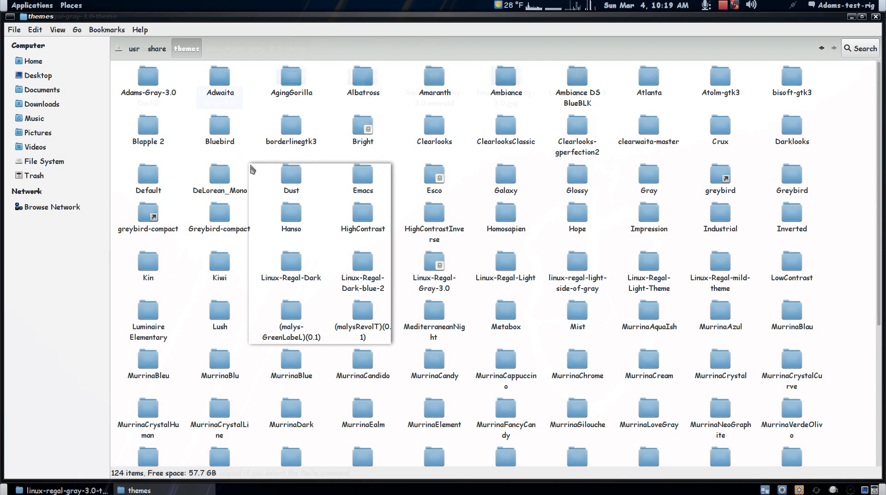
pyautogui.moveTo(369, 201)
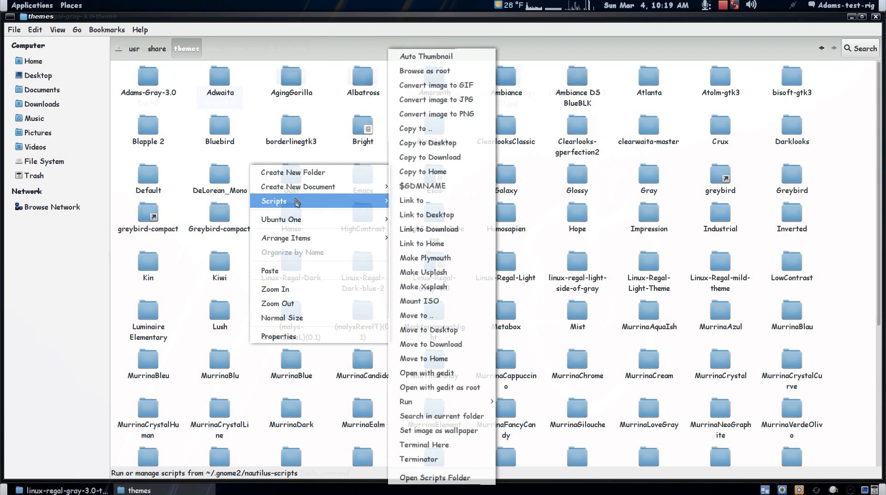
pyautogui.click(446, 75)
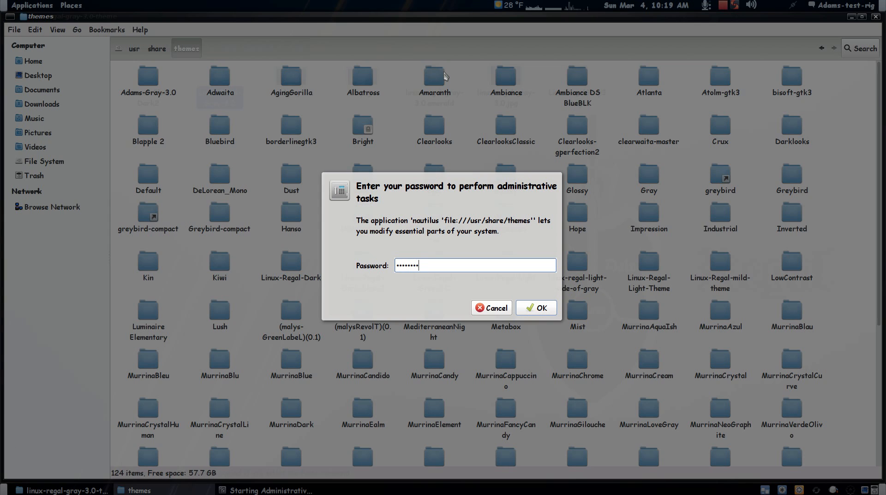
pyautogui.press('Return')
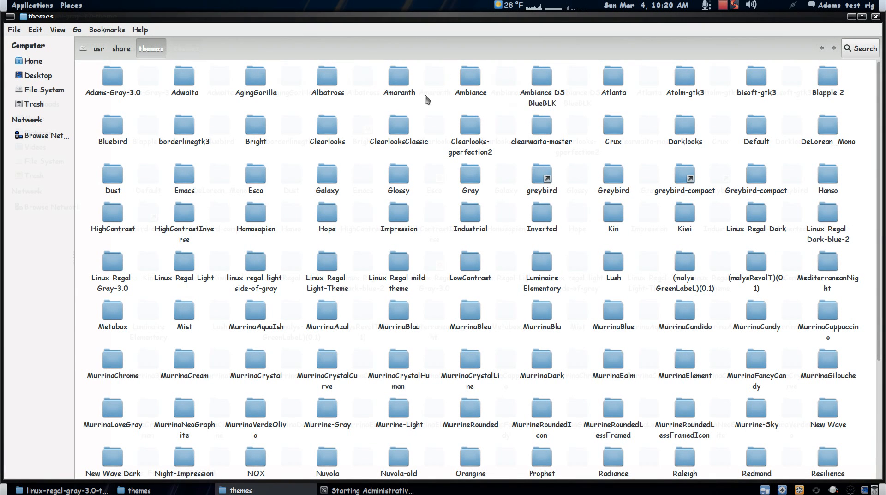
# Paste the Linux-Regal-Gray-3.0 folder into /usr/share/themes, merging it with the existing folder and replacing all conflicting files.
pyautogui.rightClick(375, 163)
pyautogui.moveTo(391, 205)
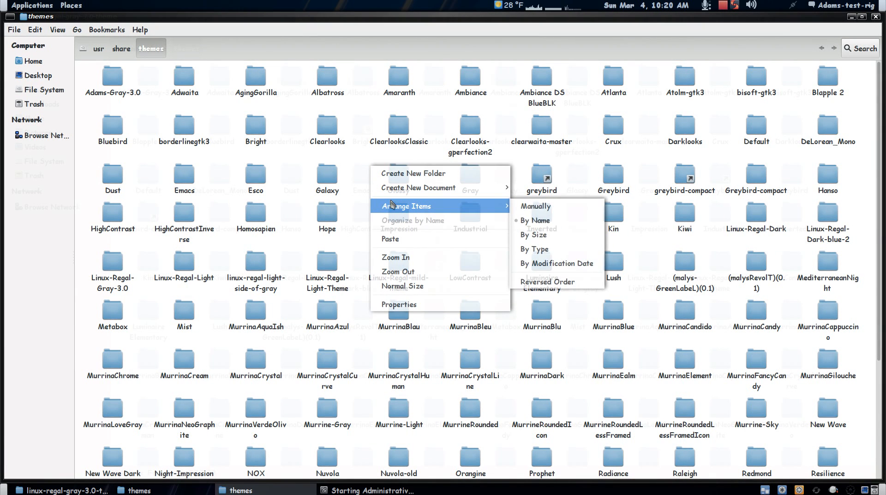
pyautogui.click(354, 173)
pyautogui.rightClick(360, 150)
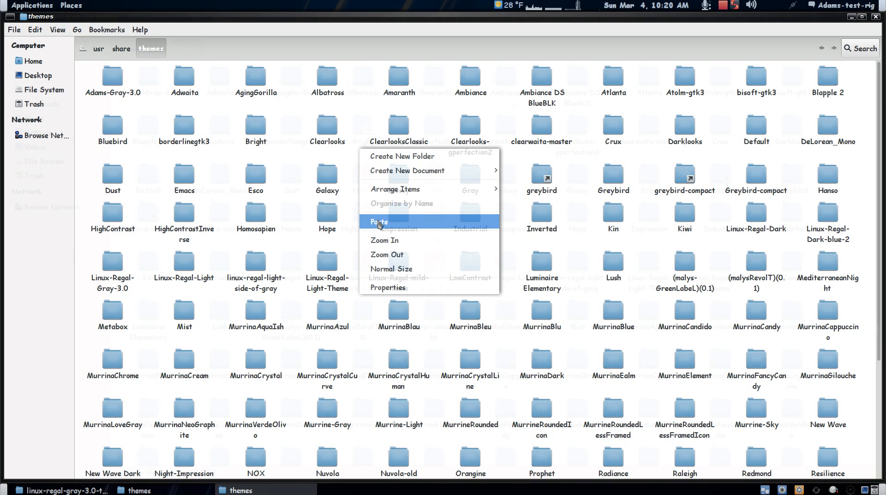
pyautogui.click(380, 223)
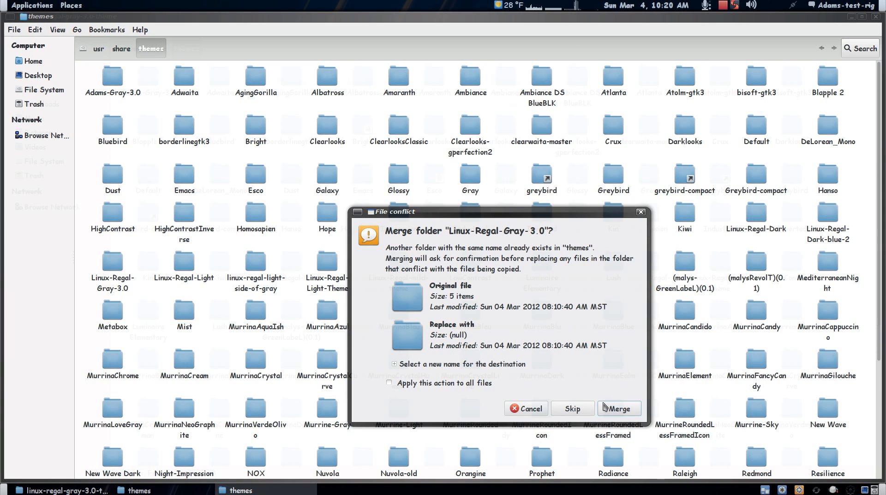
pyautogui.click(464, 383)
pyautogui.click(625, 410)
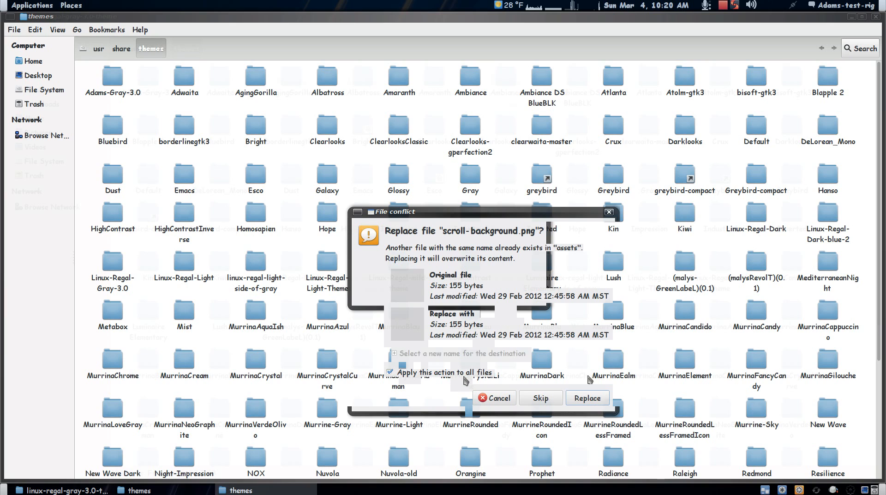
pyautogui.click(587, 398)
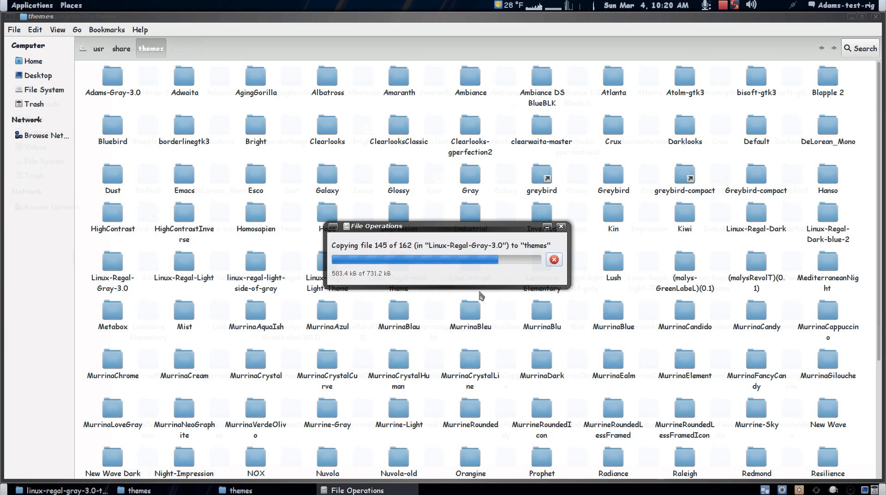
# Select all items in /usr/share/themes and open their permission properties.
pyautogui.click(296, 347)
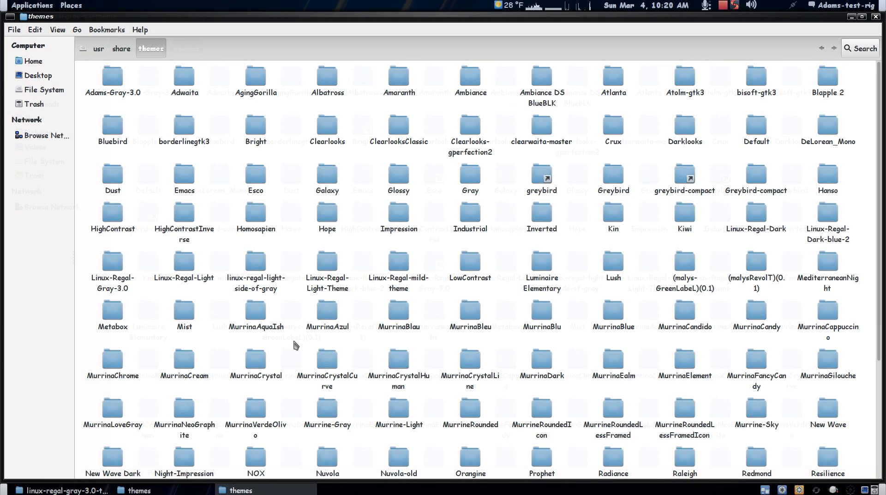
pyautogui.rightClick(294, 342)
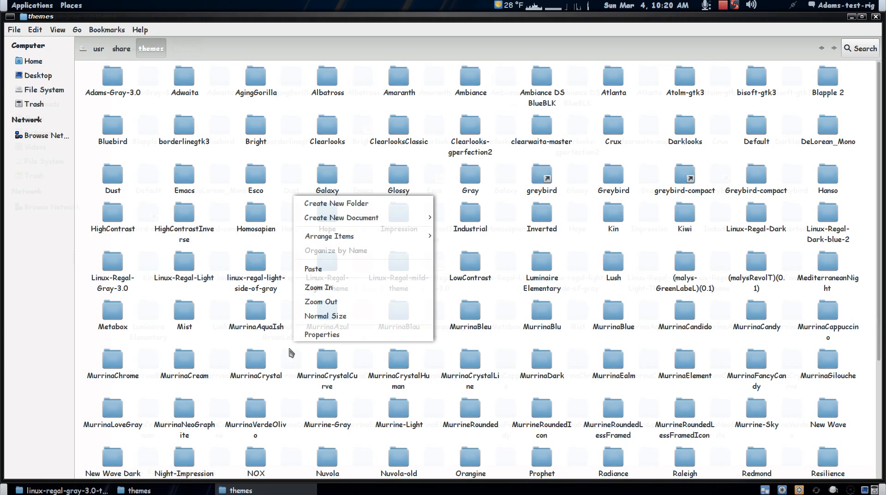
pyautogui.click(35, 30)
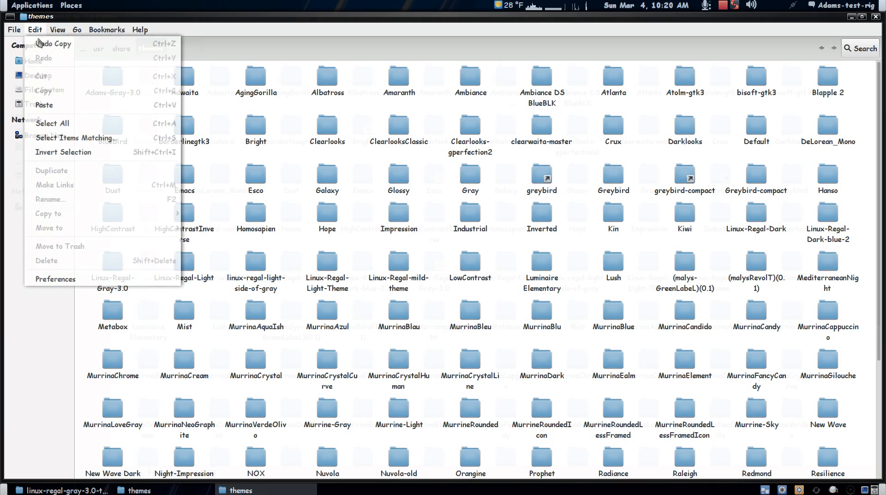
pyautogui.click(51, 123)
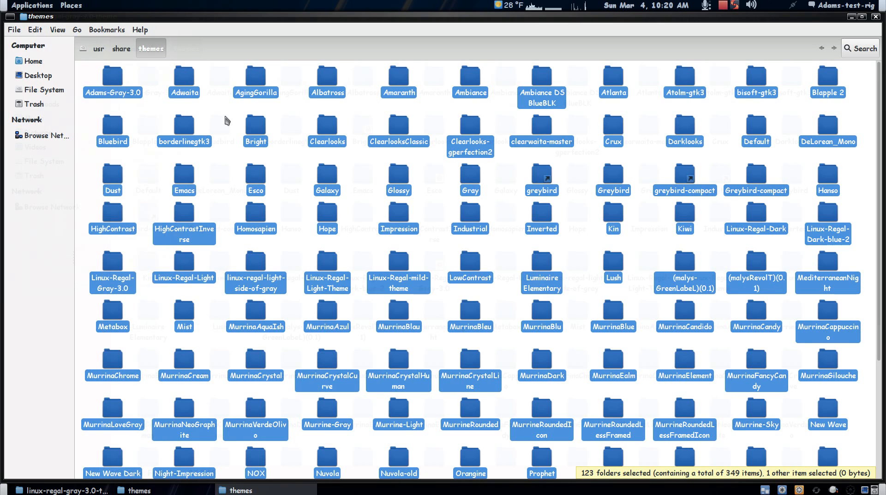
pyautogui.rightClick(186, 78)
pyautogui.click(213, 260)
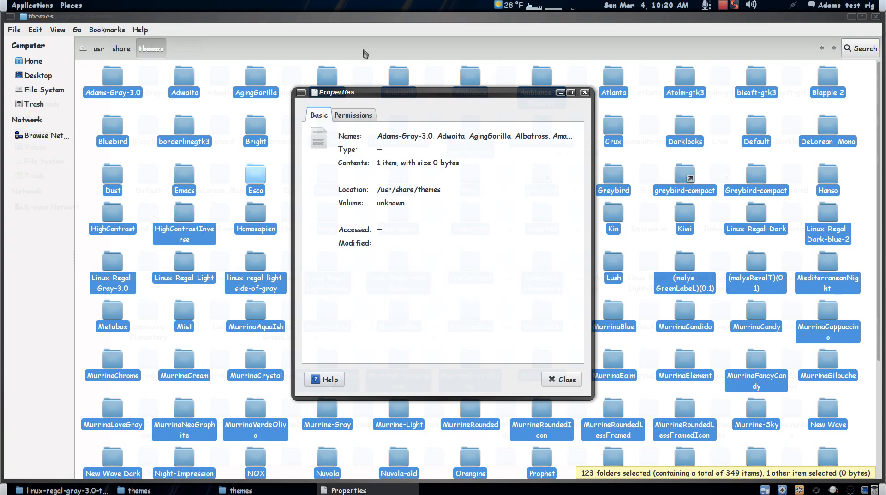
pyautogui.click(352, 117)
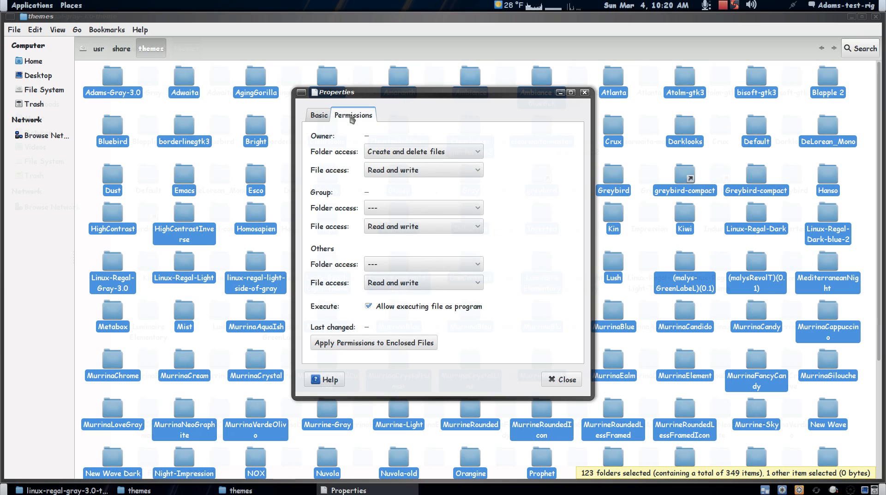
# Set the folder access of both Group and Others to Create and delete files for the selected themes, then deselect them.
pyautogui.click(412, 207)
pyautogui.click(407, 191)
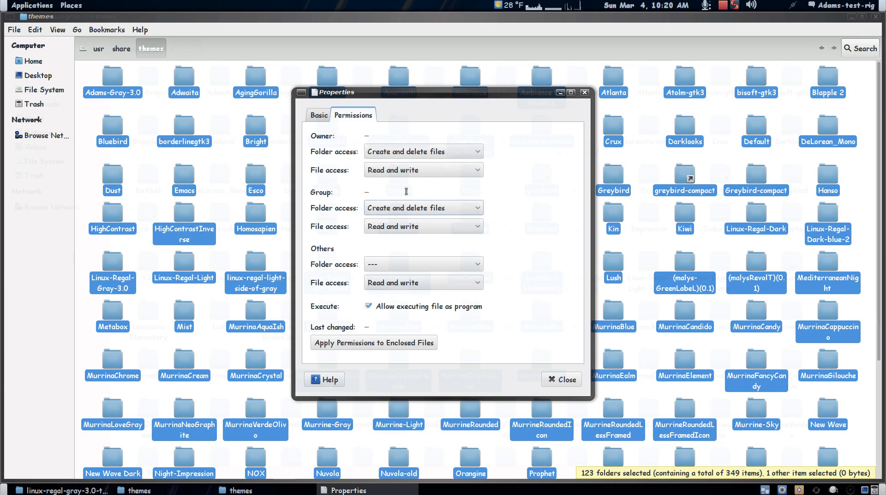
pyautogui.click(406, 264)
pyautogui.click(391, 249)
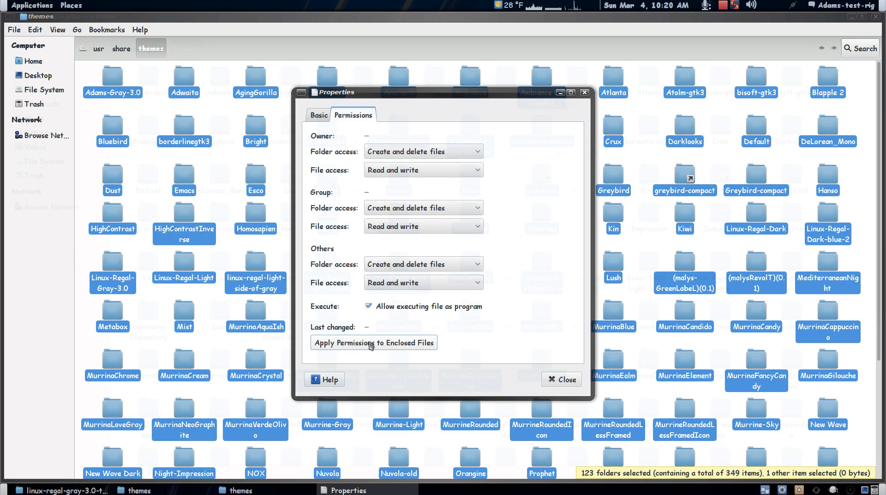
pyautogui.click(551, 380)
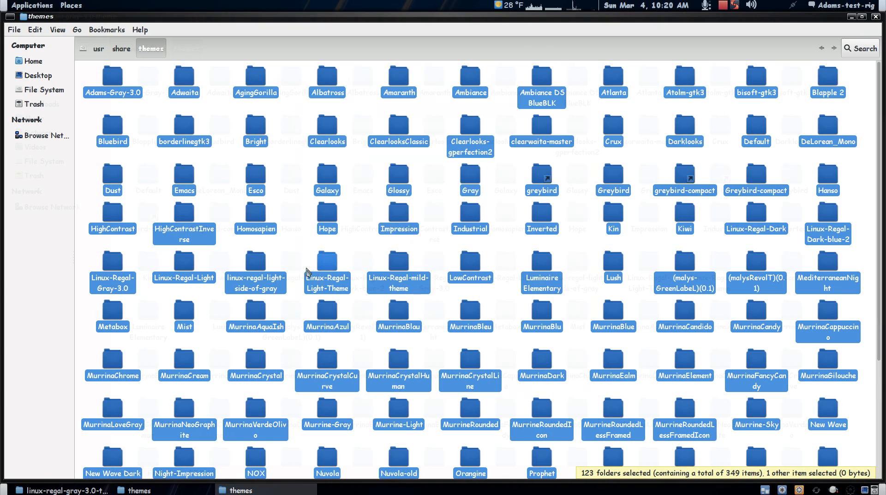
pyautogui.click(298, 244)
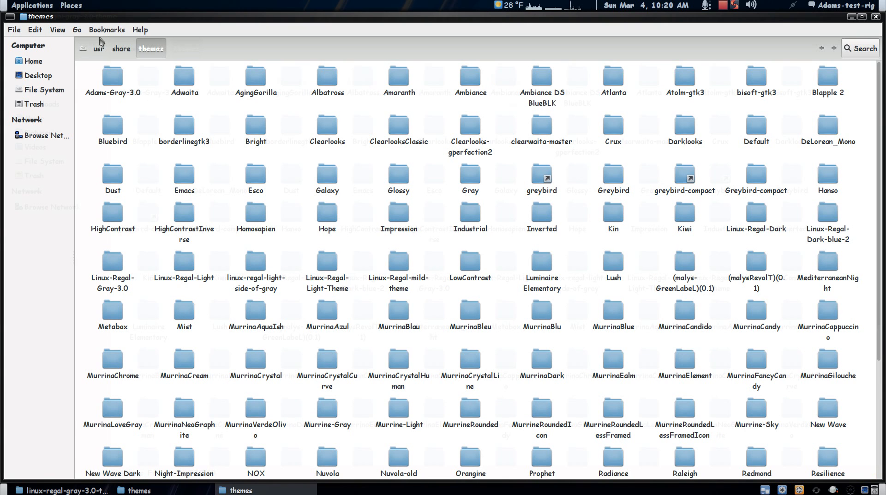
# Open the themes folder inside /usr/share/avant-window-navigator in the root file browser.
pyautogui.click(120, 50)
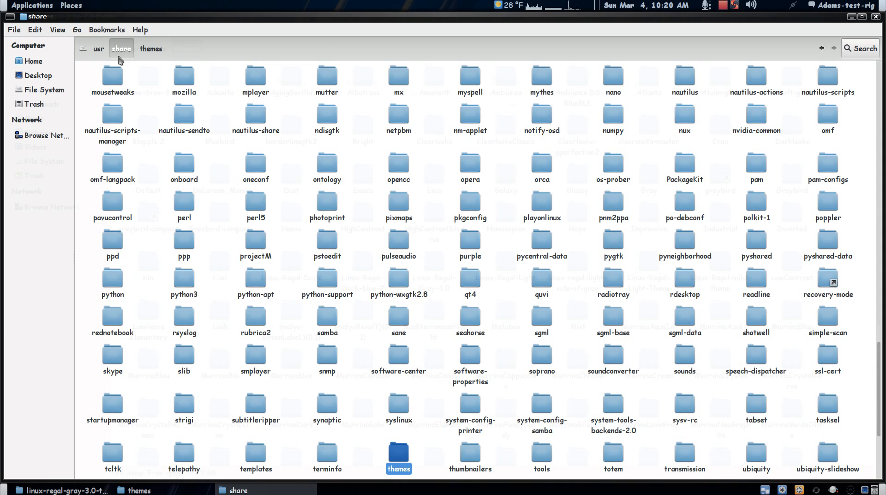
pyautogui.scroll(15, 372, 294)
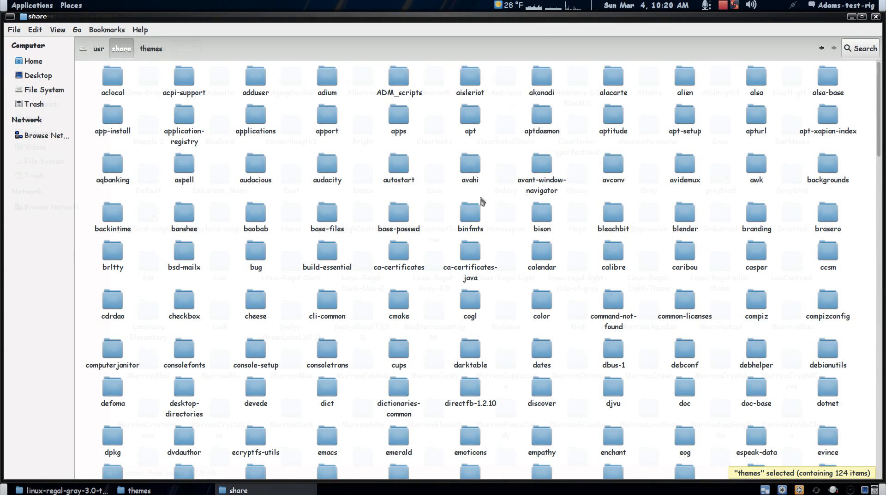
pyautogui.doubleClick(543, 166)
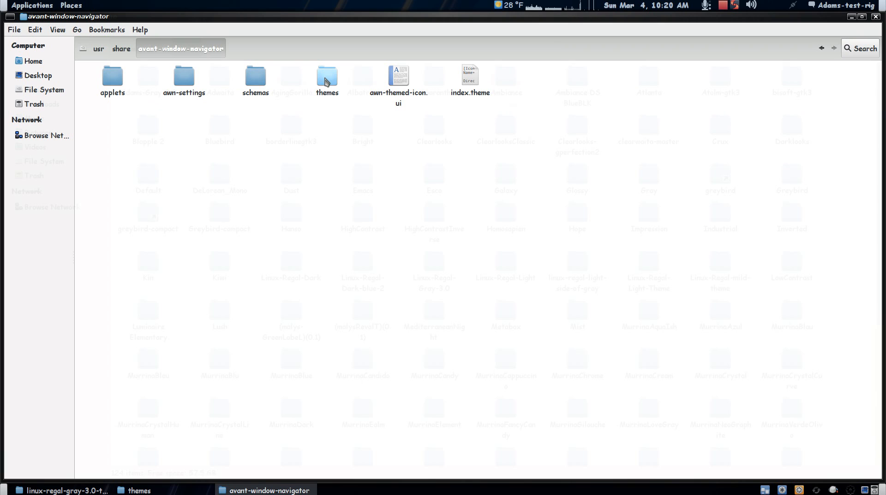
pyautogui.doubleClick(326, 82)
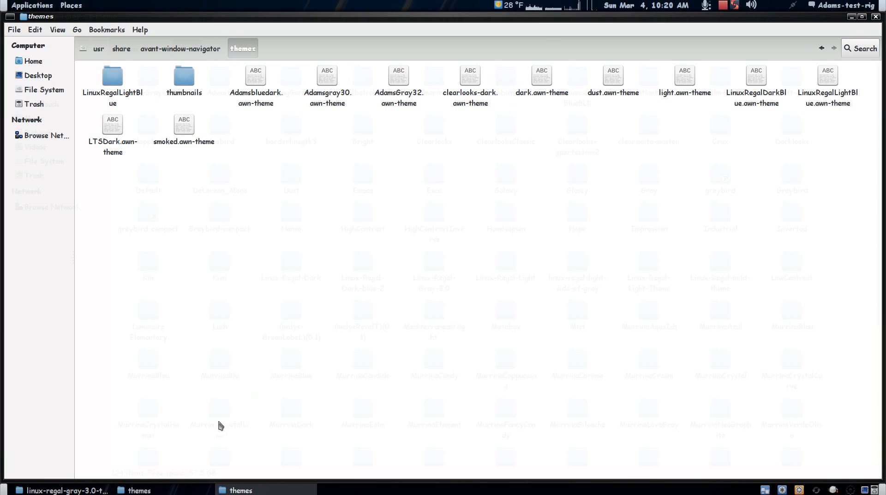
# Extract the LinuxRegalGray30.tgz archive inside the downloaded linux-regal-gray-3.0-theme folder.
pyautogui.click(67, 491)
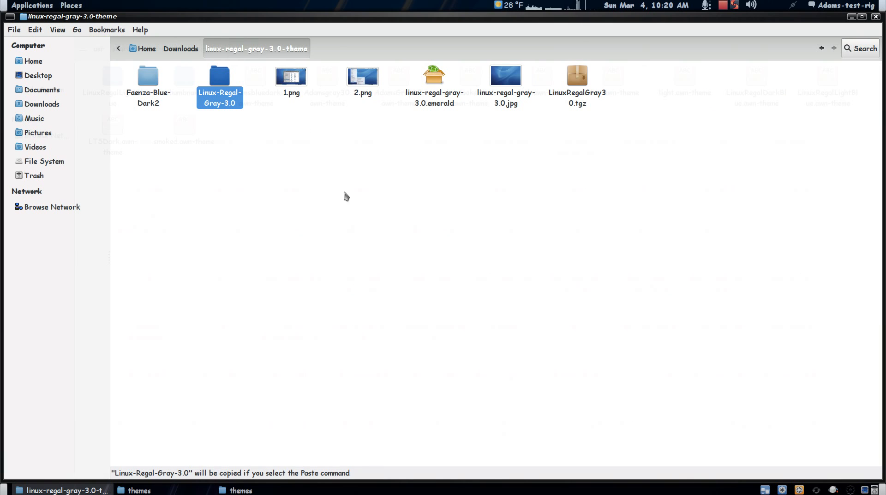
pyautogui.click(281, 174)
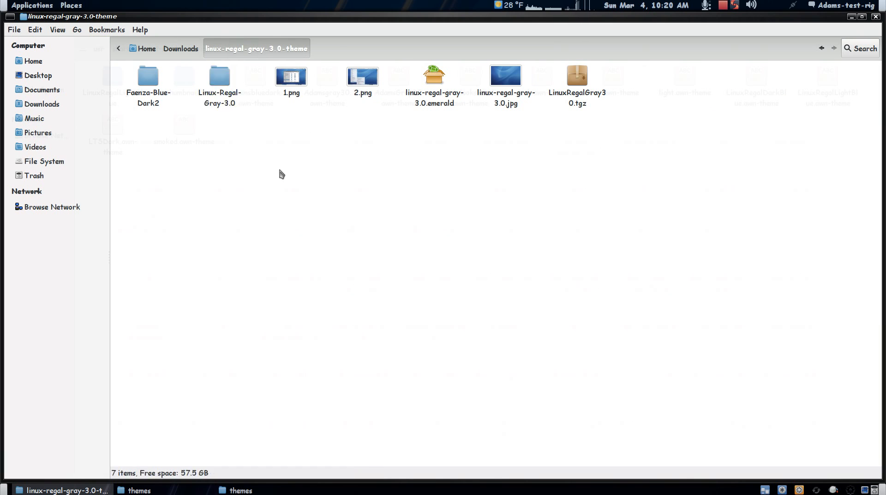
pyautogui.rightClick(589, 81)
pyautogui.click(613, 310)
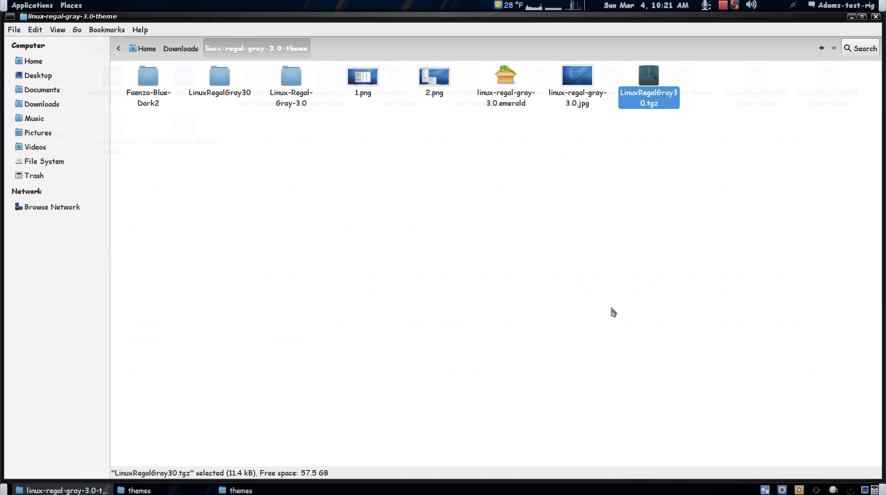
# Copy LinuxRegalGray30.awn-theme from the extracted LinuxRegalGray30 folder into the avant-window-navigator themes folder.
pyautogui.doubleClick(220, 77)
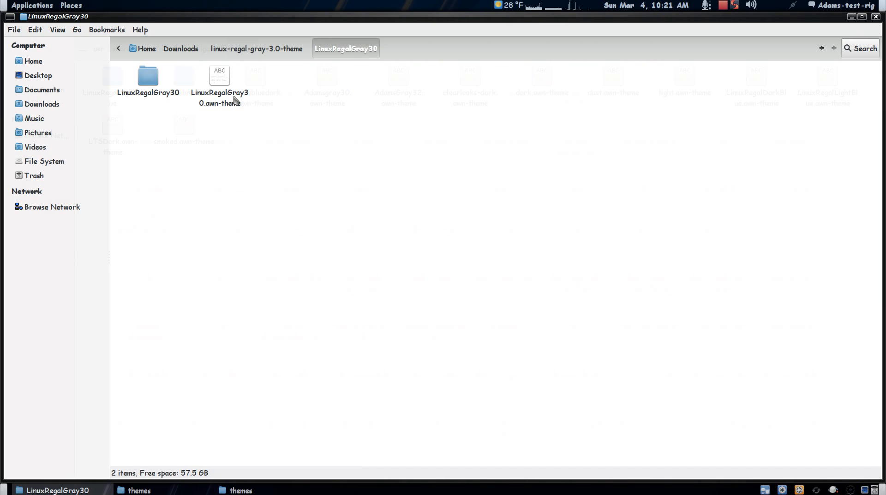
pyautogui.rightClick(222, 81)
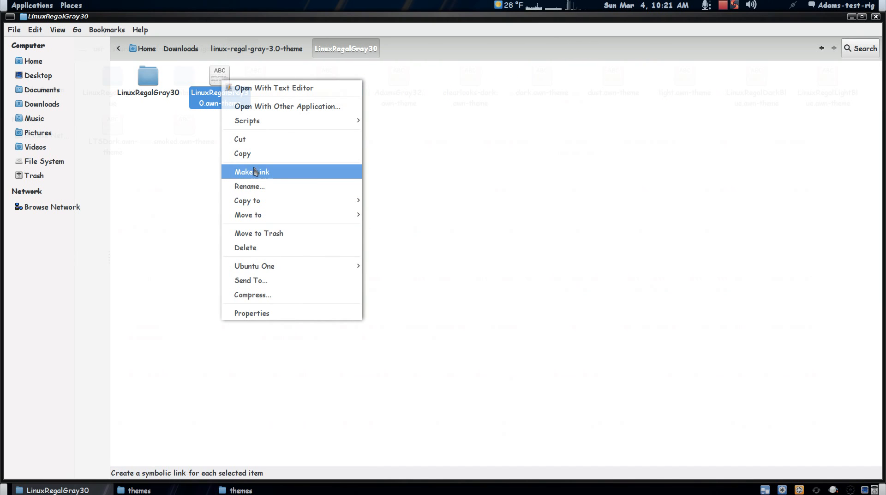
pyautogui.click(244, 153)
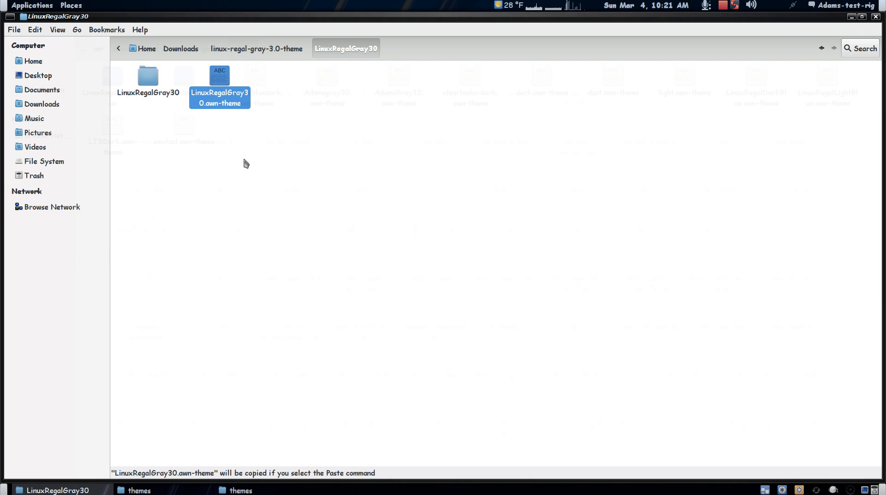
pyautogui.click(238, 490)
pyautogui.rightClick(310, 226)
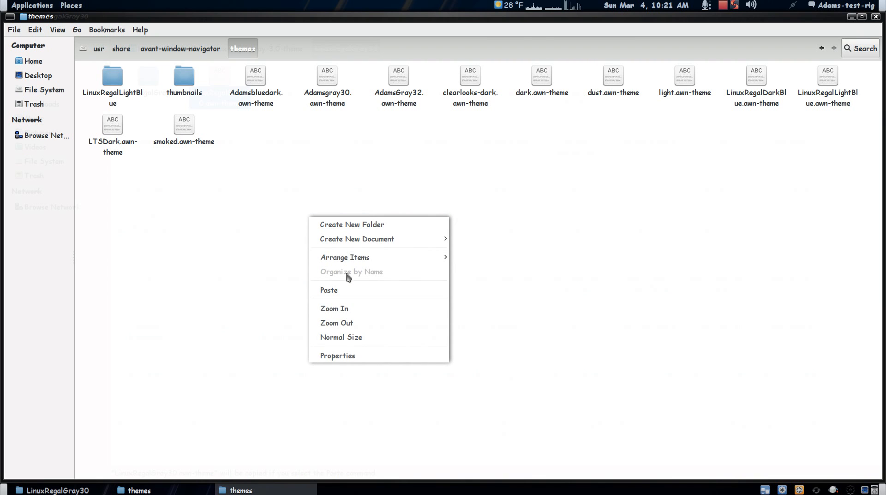
pyautogui.click(346, 289)
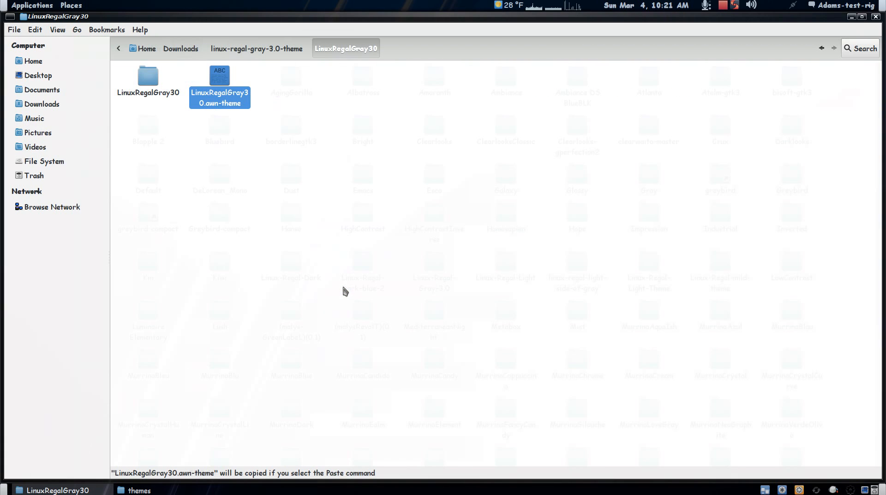
# Go to the themes folder inside /usr/share/avant-window-navigator in the file browser window showing /usr/share/themes.
pyautogui.click(145, 490)
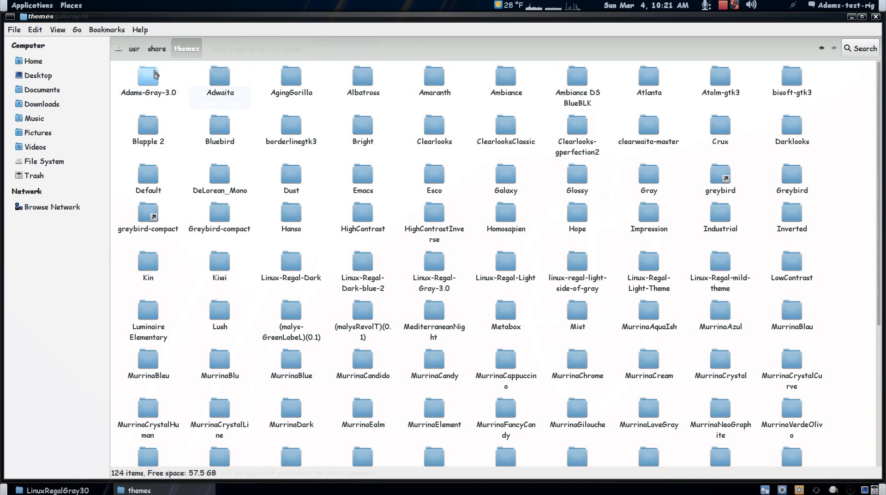
pyautogui.click(157, 49)
pyautogui.scroll(20, 309, 197)
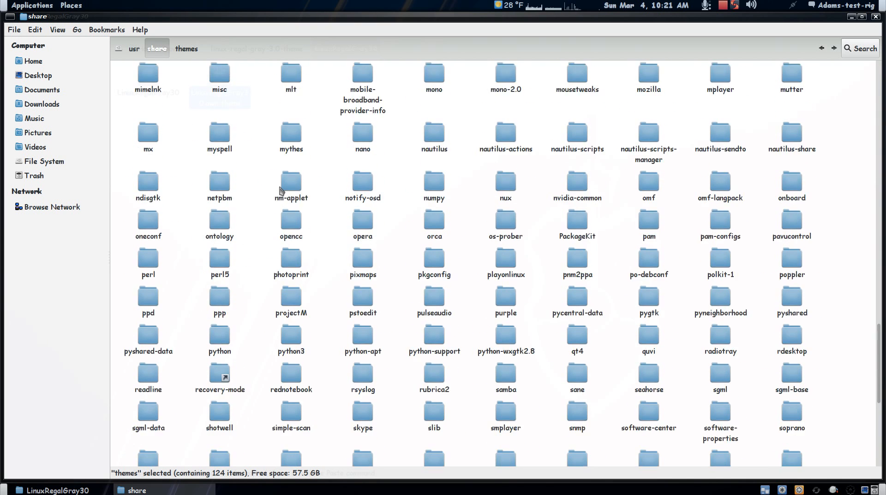
pyautogui.scroll(15, 309, 196)
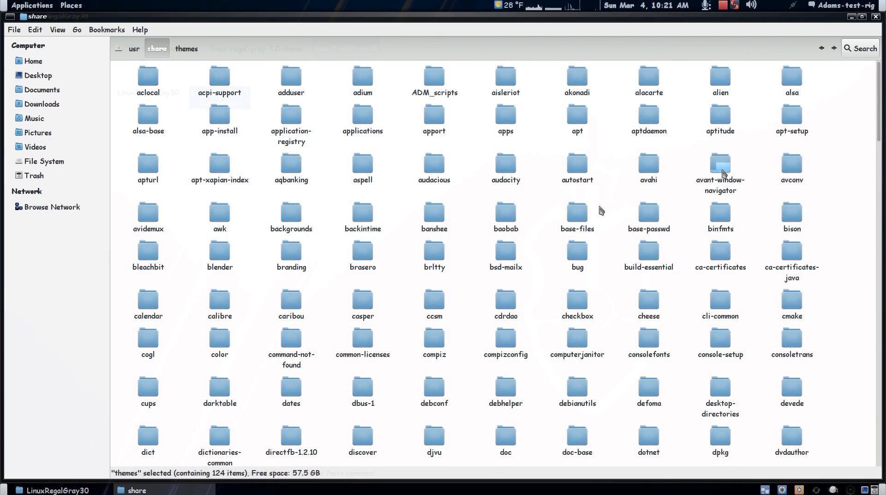
pyautogui.doubleClick(721, 170)
pyautogui.doubleClick(359, 75)
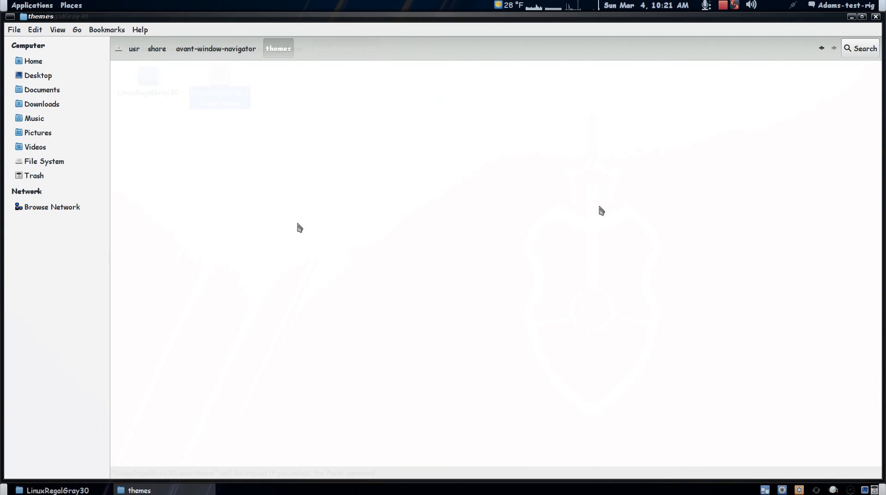
# Reopen the avant-window-navigator themes folder with root rights, entering the administrative password.
pyautogui.rightClick(297, 226)
pyautogui.moveTo(314, 264)
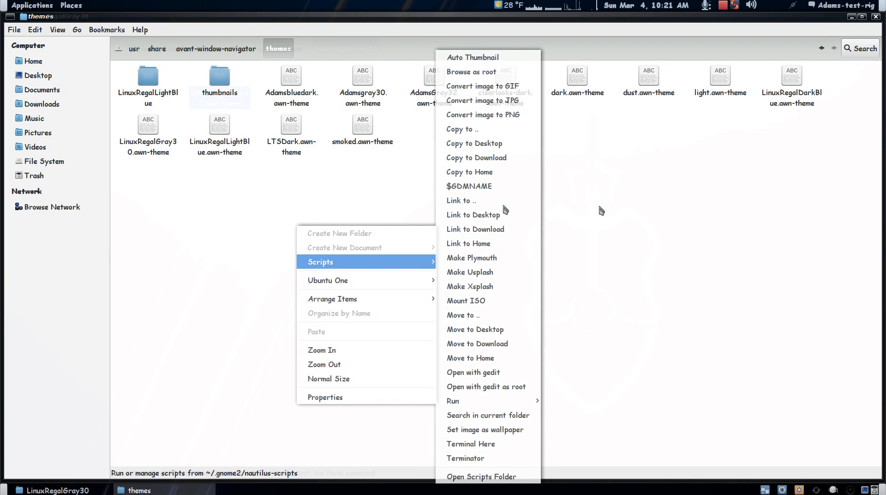
pyautogui.click(485, 73)
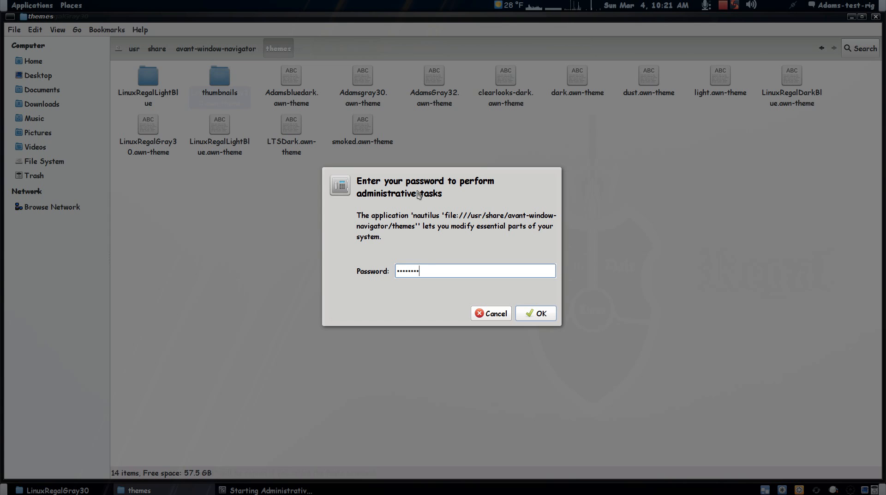
pyautogui.press('Return')
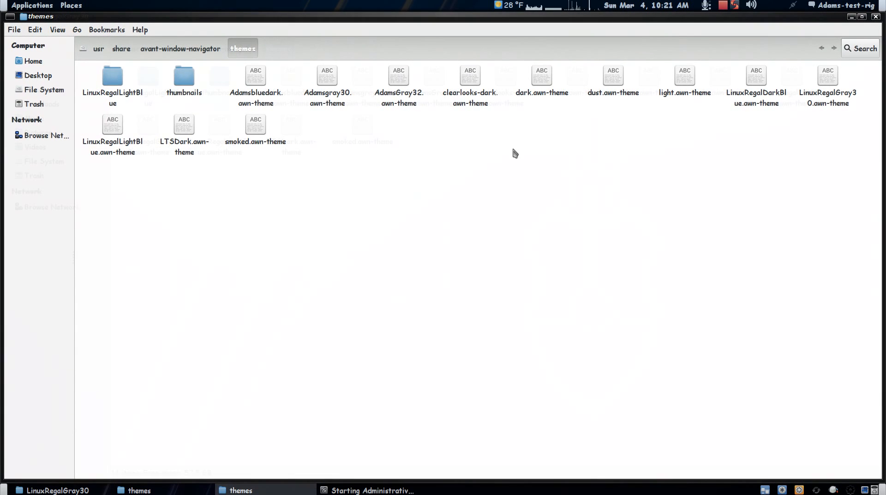
# Try to paste LinuxRegalGray30.awn-theme into the root avant-window-navigator themes folder, cancelling the file replacement.
pyautogui.rightClick(508, 181)
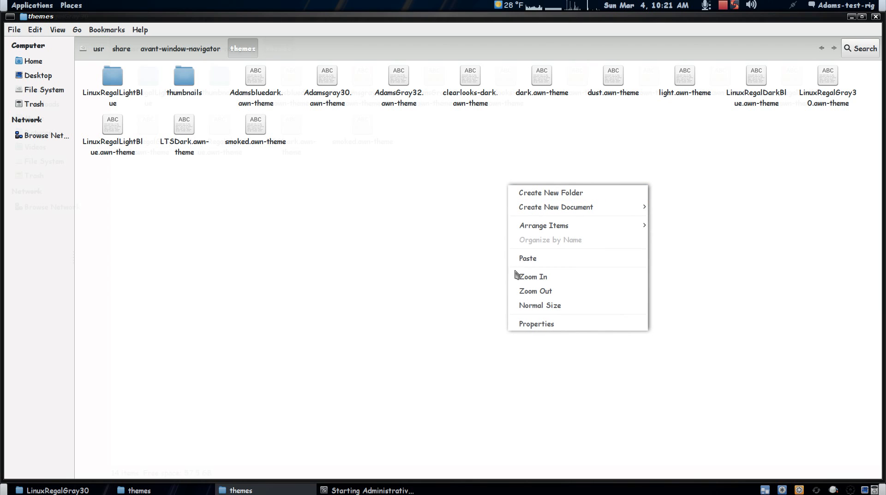
pyautogui.click(524, 255)
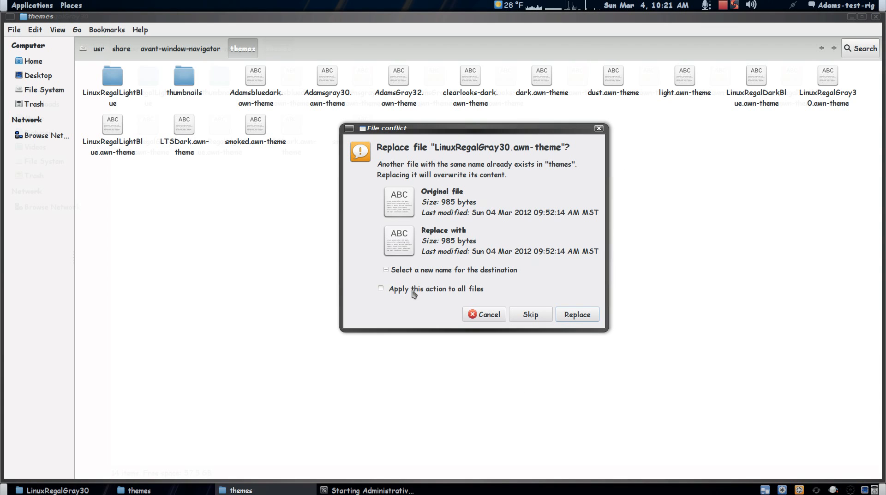
pyautogui.click(413, 294)
pyautogui.click(479, 314)
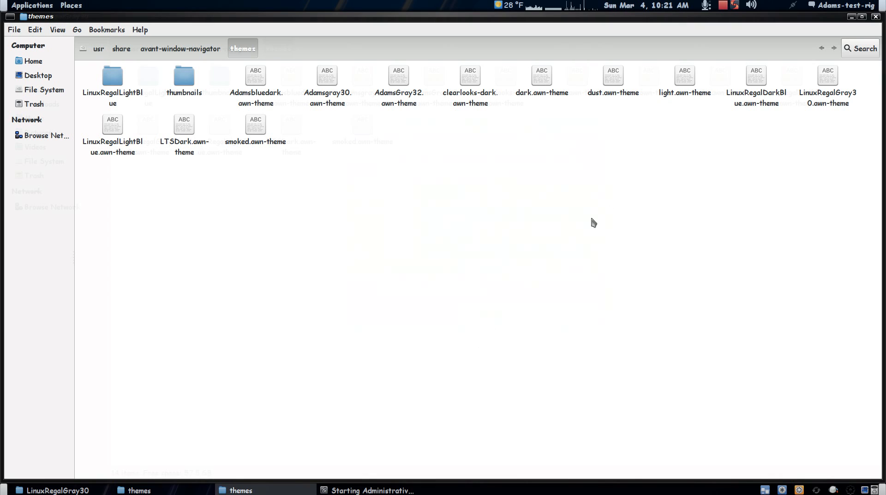
# Set the Others file access to Read and write and allow executing for all items in the avant-window-navigator themes folder, then deselect them.
pyautogui.moveTo(862, 76); pyautogui.dragTo(89, 157)
pyautogui.rightClick(108, 143)
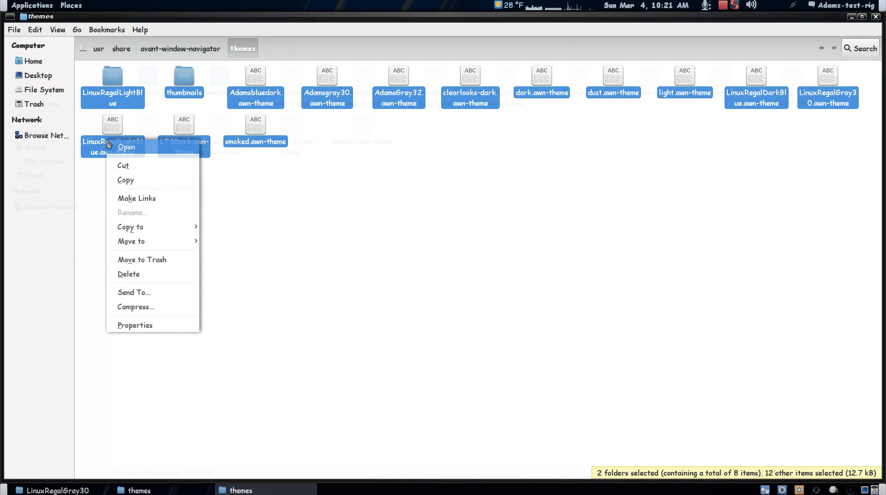
pyautogui.click(120, 325)
pyautogui.click(357, 117)
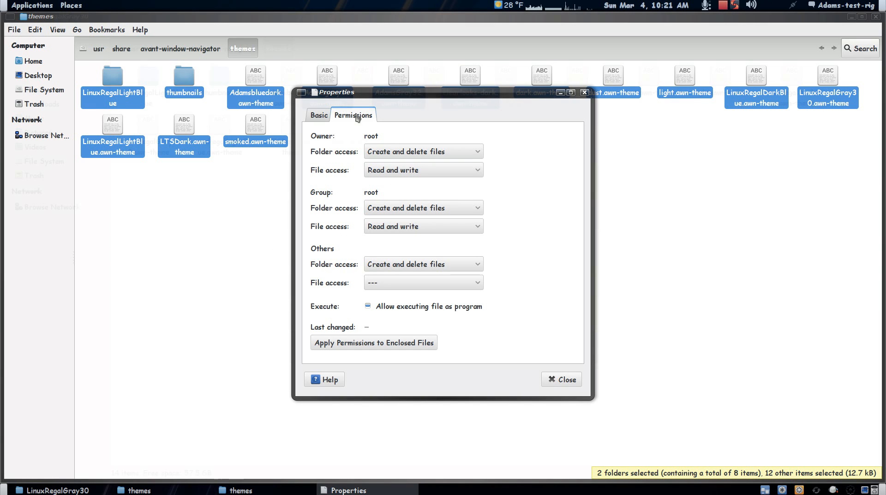
pyautogui.click(389, 282)
pyautogui.click(418, 273)
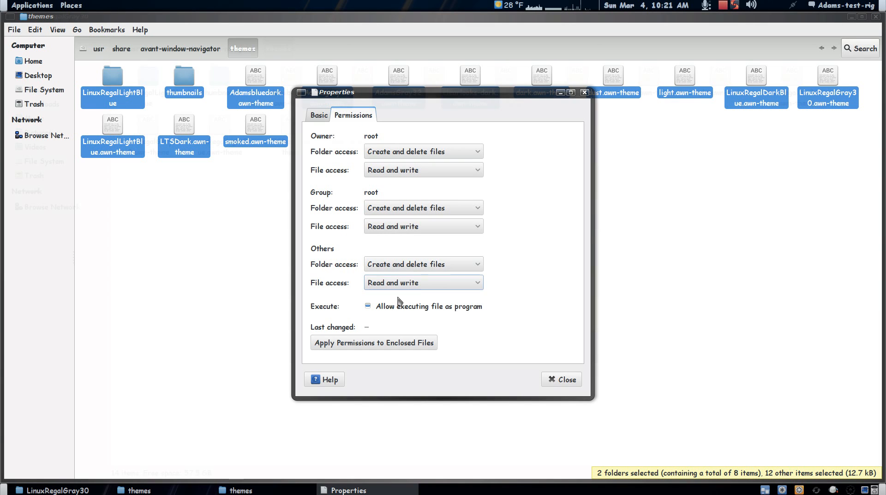
pyautogui.click(368, 307)
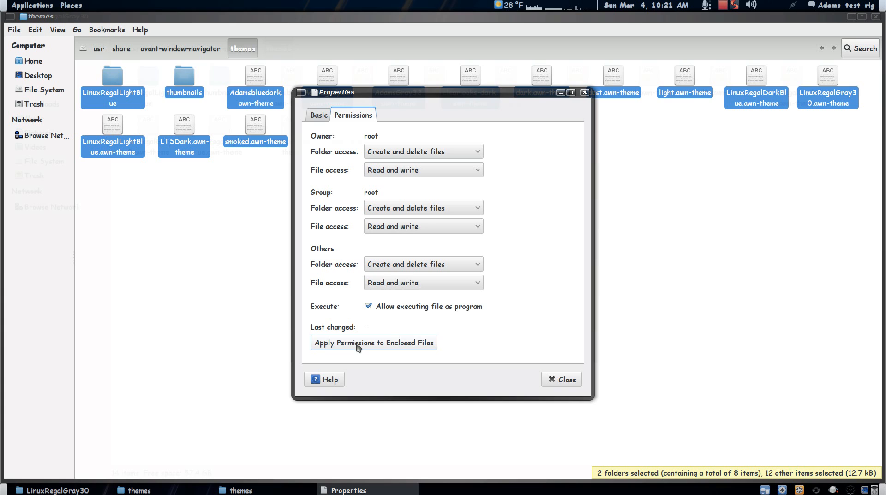
pyautogui.click(561, 379)
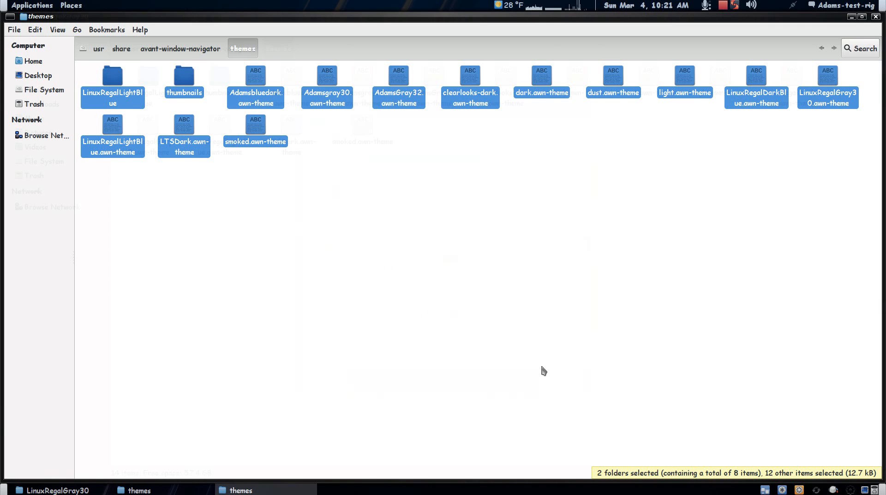
pyautogui.click(428, 302)
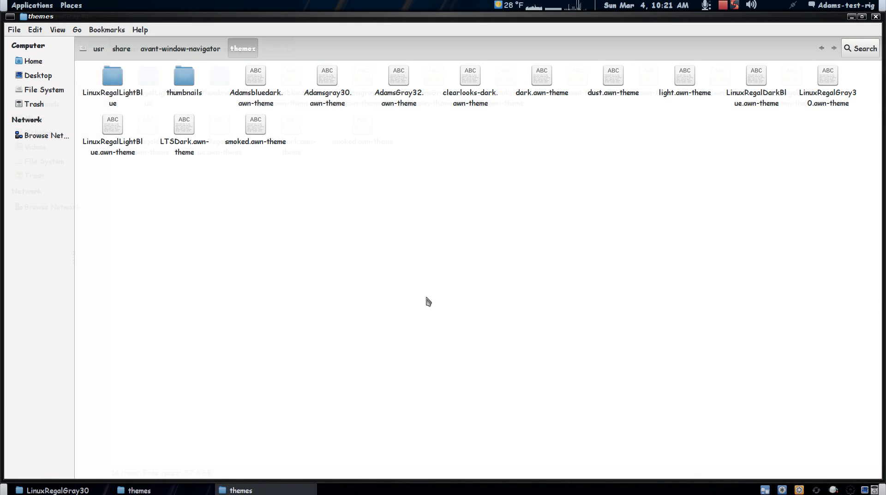
# Close both themes windows and return to the downloaded linux-regal-gray-3.0-theme folder.
pyautogui.click(876, 16)
pyautogui.click(876, 17)
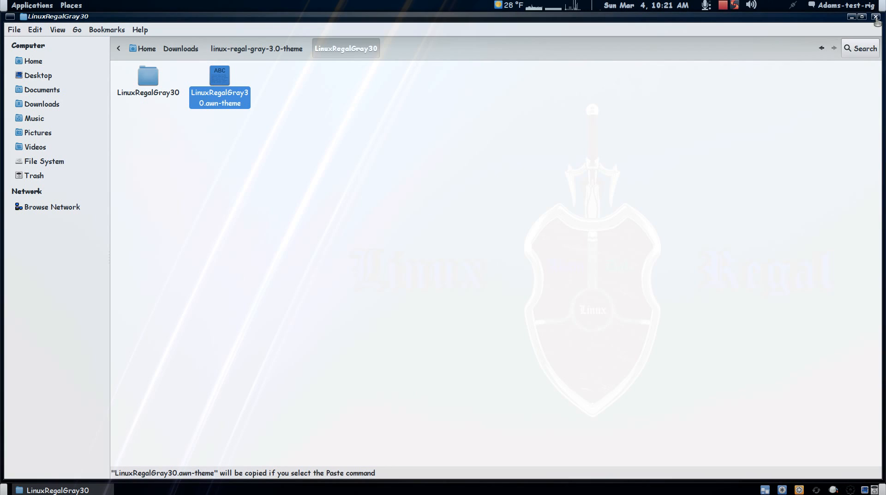
pyautogui.click(280, 49)
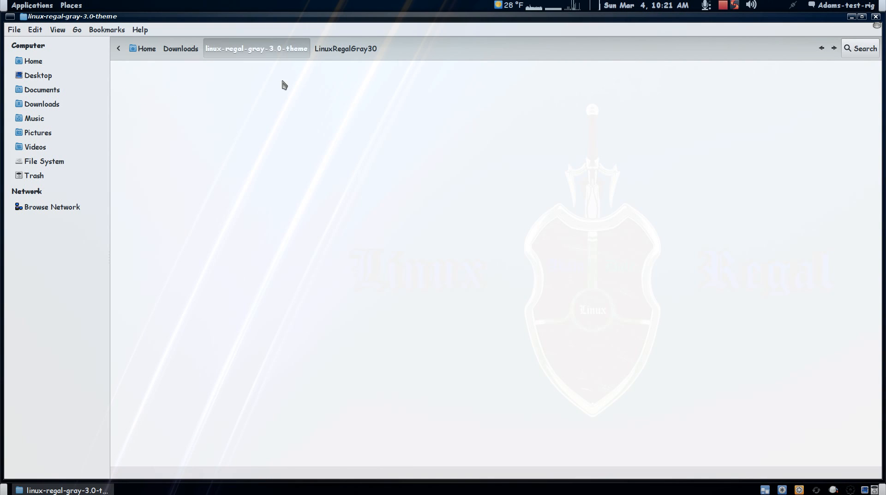
pyautogui.click(349, 177)
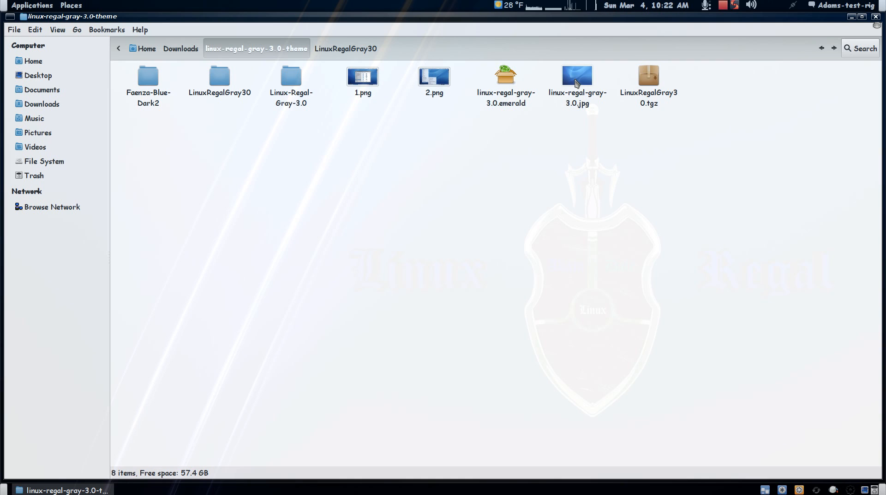
# Copy the linux-regal-gray-3.0.jpg wallpaper into the Pictures folder.
pyautogui.rightClick(576, 81)
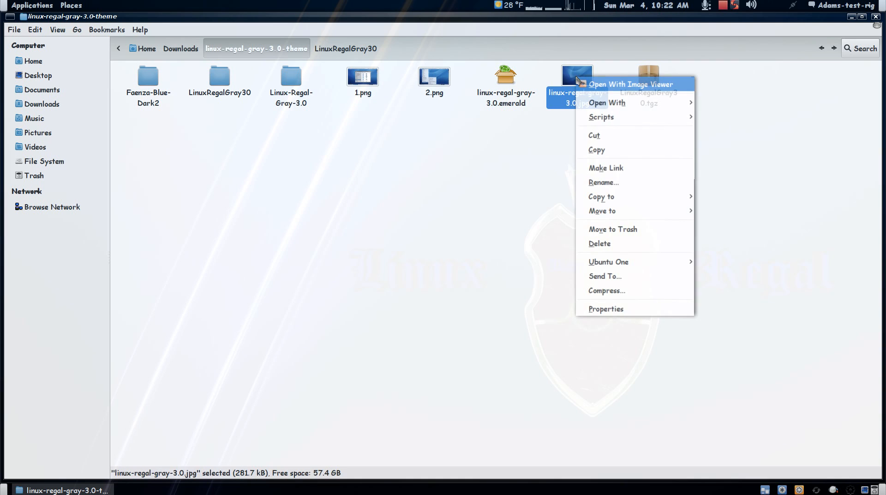
pyautogui.click(605, 150)
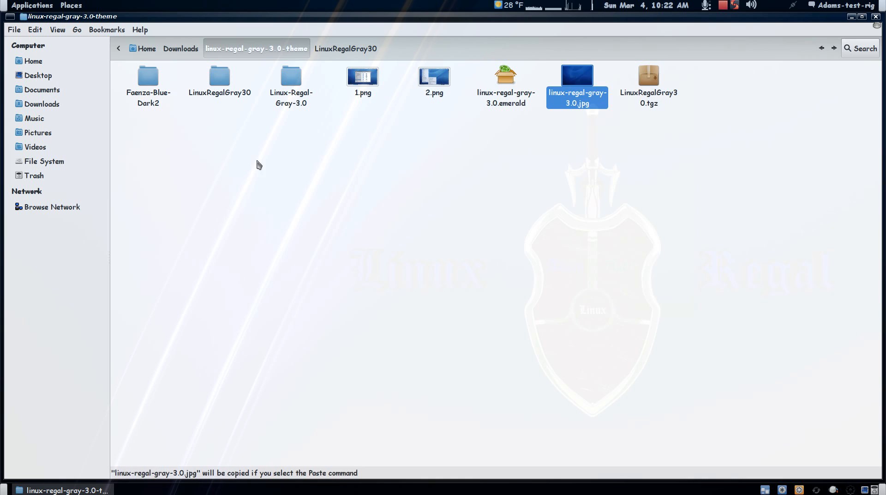
pyautogui.click(42, 138)
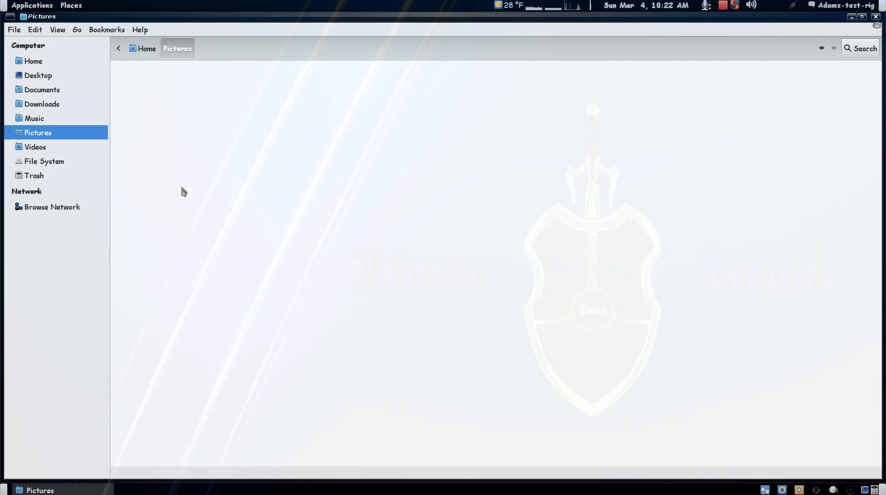
pyautogui.rightClick(261, 184)
pyautogui.click(273, 288)
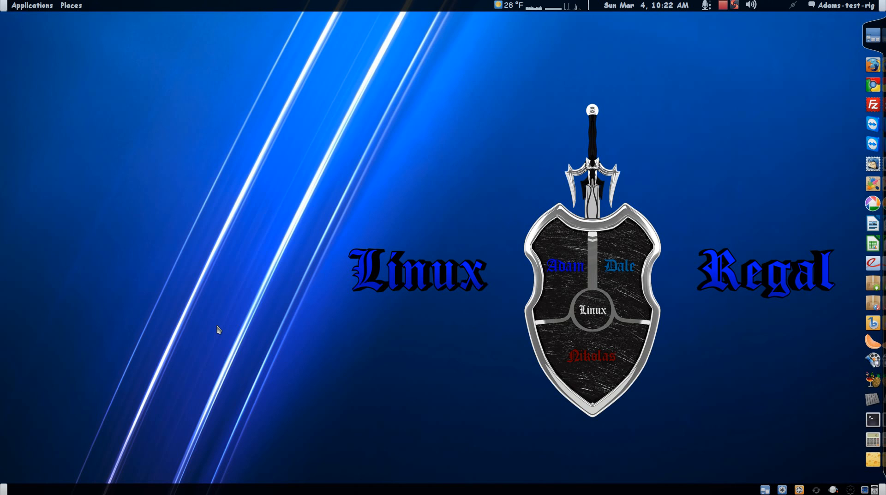
# Open linux-regal-gray-3.0.jpg from the Pictures folder and set it as the desktop background.
pyautogui.click(78, 7)
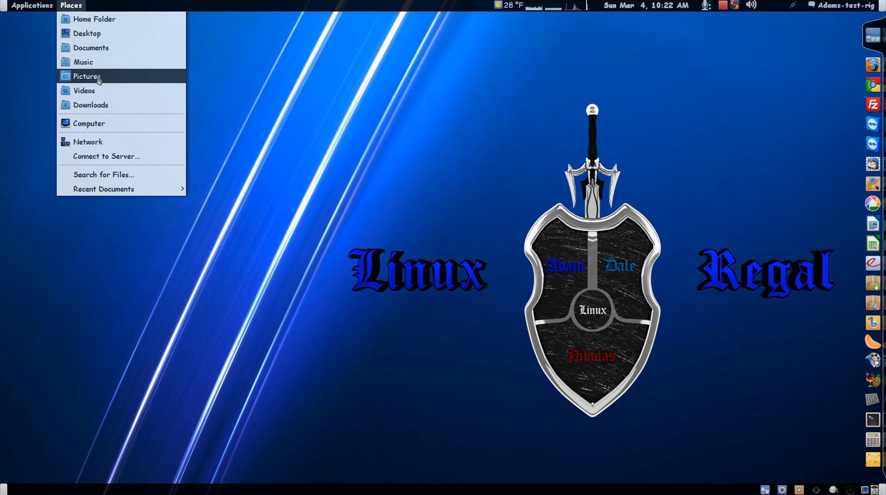
pyautogui.click(100, 78)
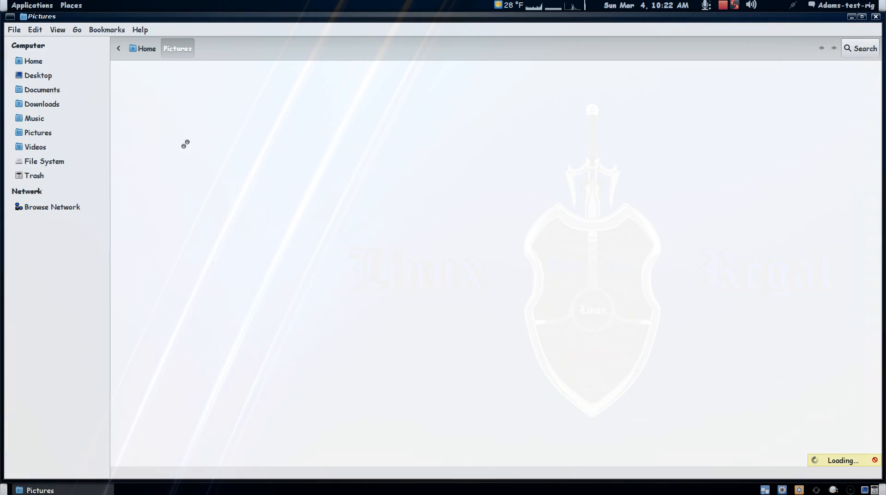
pyautogui.doubleClick(148, 75)
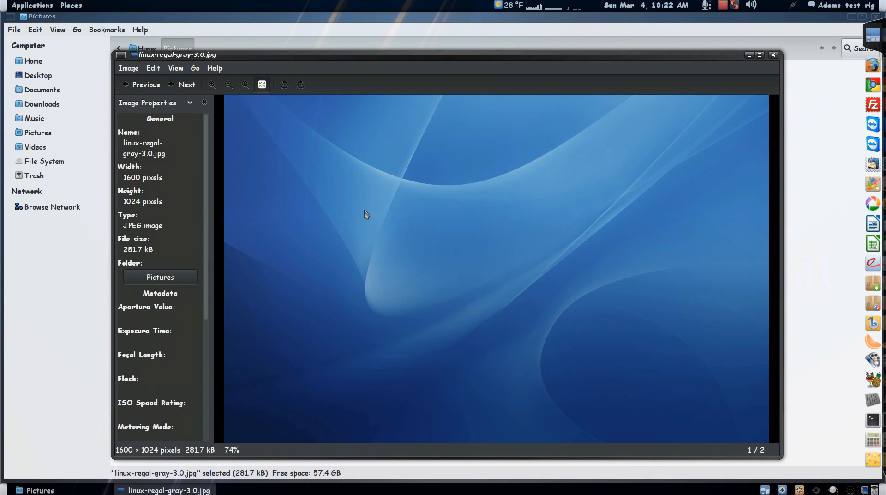
pyautogui.rightClick(366, 211)
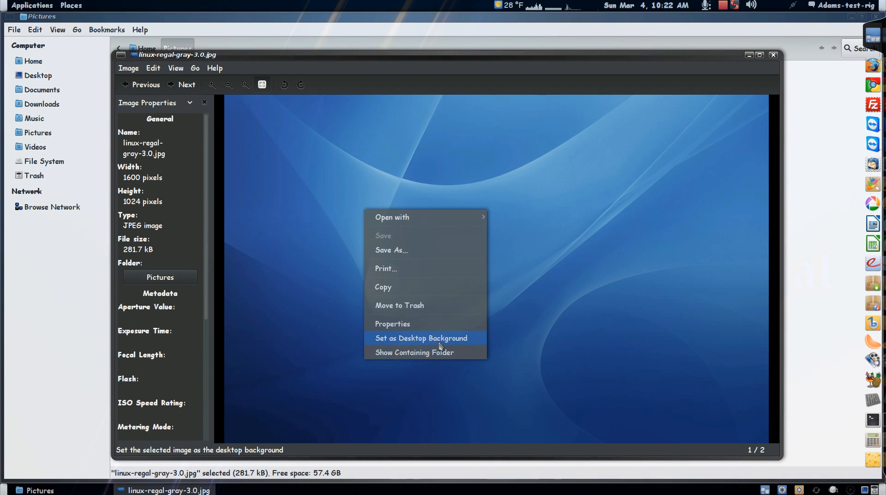
pyautogui.click(441, 340)
# In the background preferences, set the background colour to black and the picture placement to Fill.
pyautogui.click(699, 103)
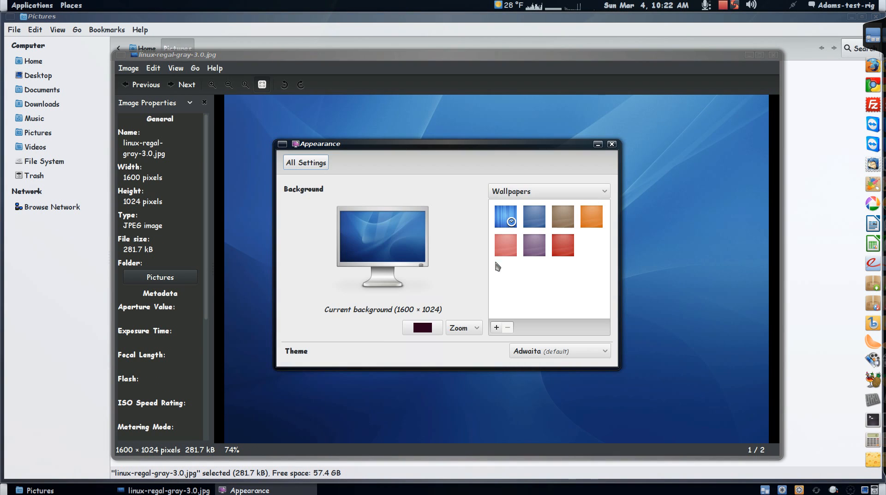
pyautogui.click(416, 331)
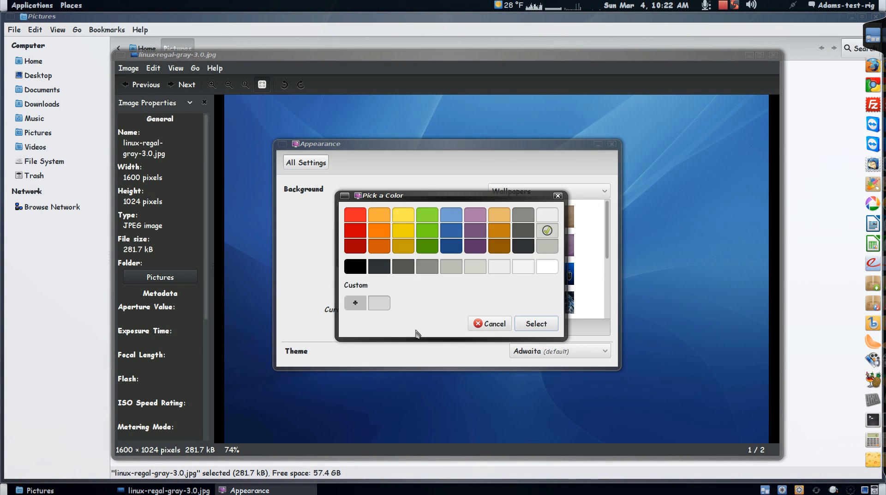
pyautogui.click(357, 267)
pyautogui.click(536, 323)
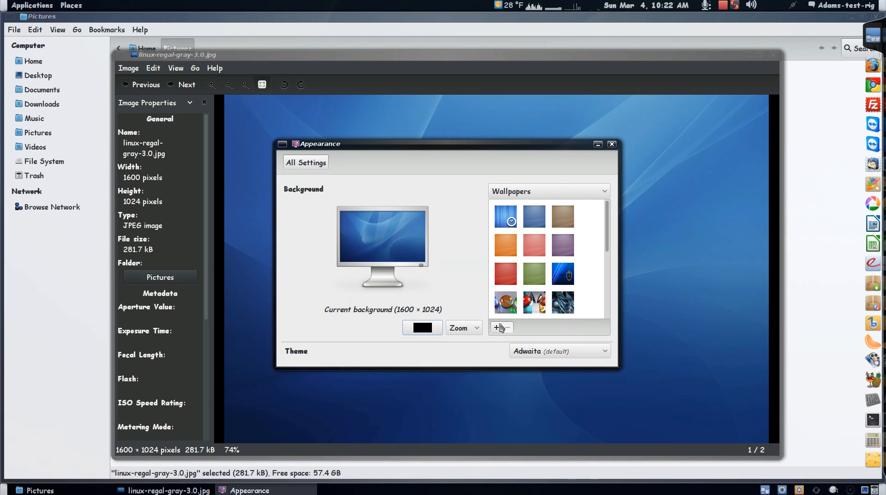
pyautogui.click(472, 328)
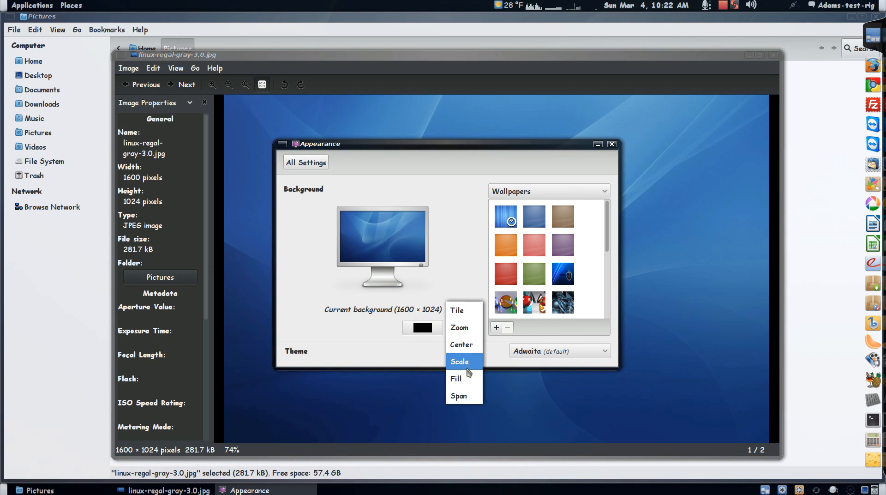
pyautogui.click(468, 378)
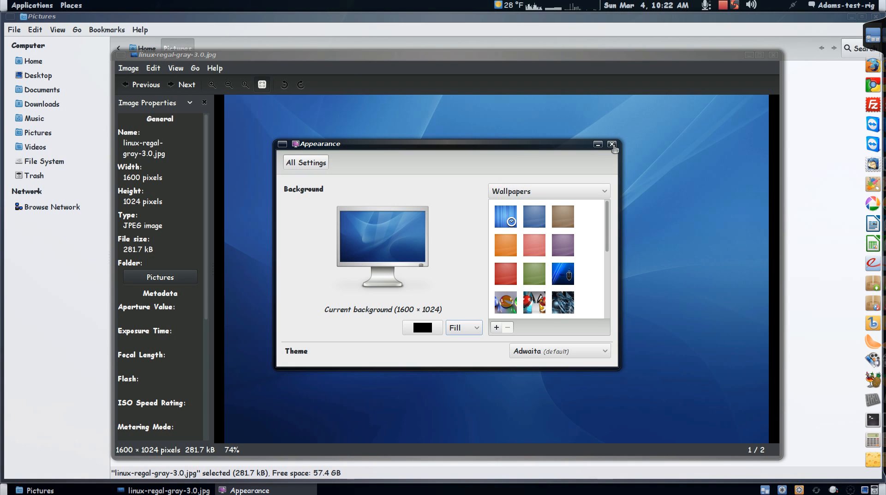
# Close the Appearance and image viewer windows and open the linux-regal-gray-3.0-theme folder in Downloads.
pyautogui.click(612, 145)
pyautogui.click(773, 55)
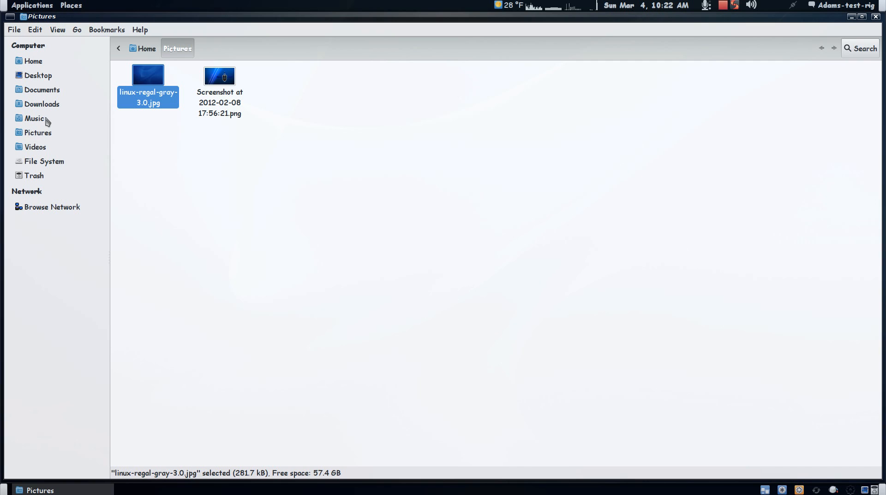
pyautogui.click(41, 104)
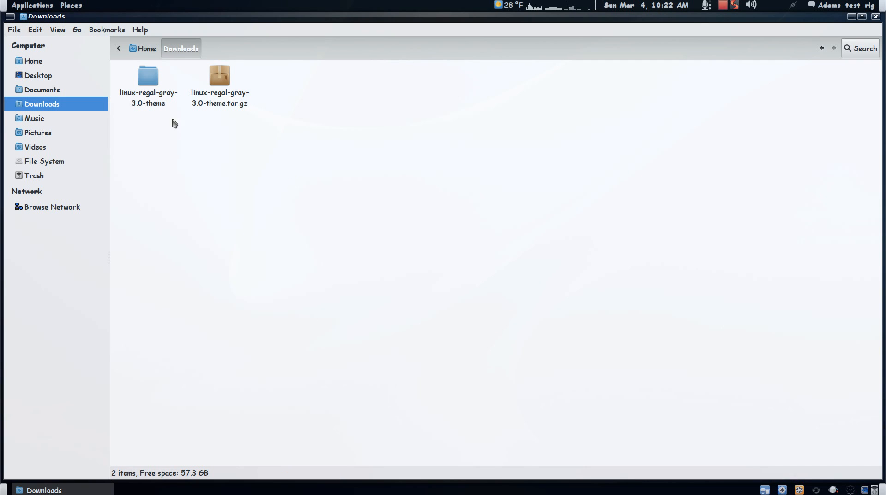
pyautogui.doubleClick(152, 85)
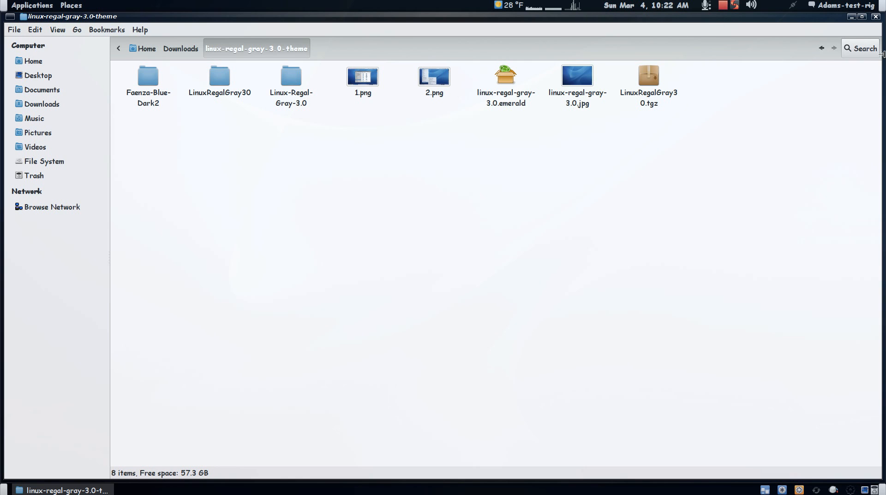
# Close the theme folder, open Emerald Themer and import linux-regal-gray-3.0.emerald from the linux-regal-gray-3.0-theme folder in Downloads.
pyautogui.click(876, 16)
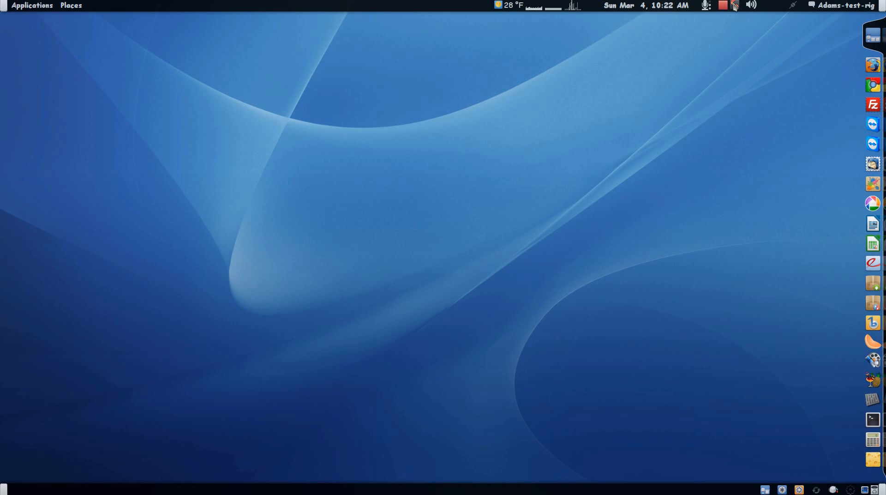
pyautogui.click(735, 5)
pyautogui.click(763, 31)
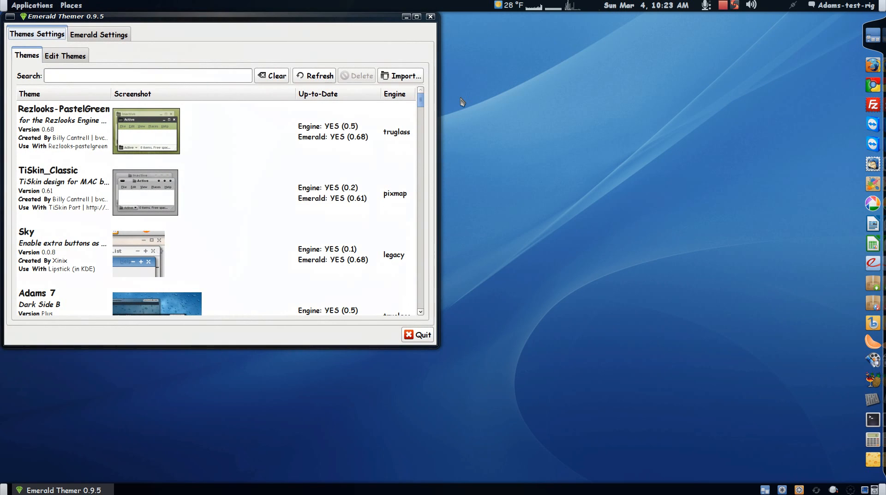
pyautogui.click(408, 74)
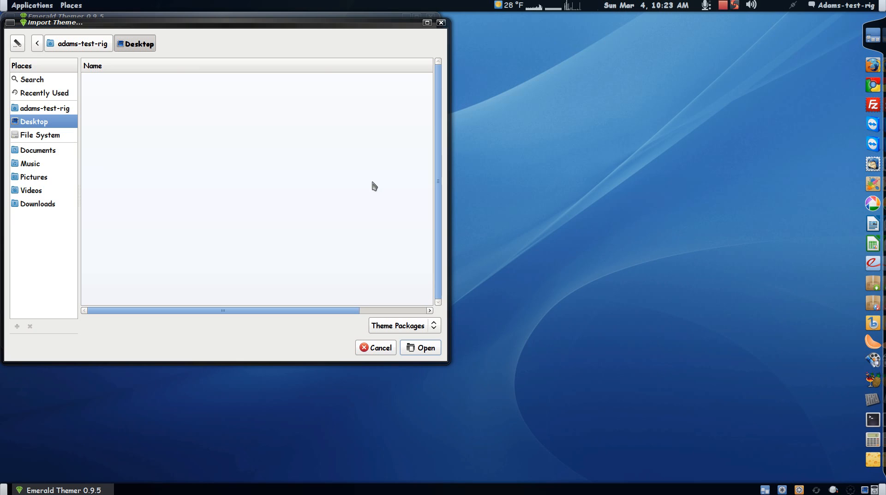
pyautogui.click(33, 202)
pyautogui.doubleClick(157, 83)
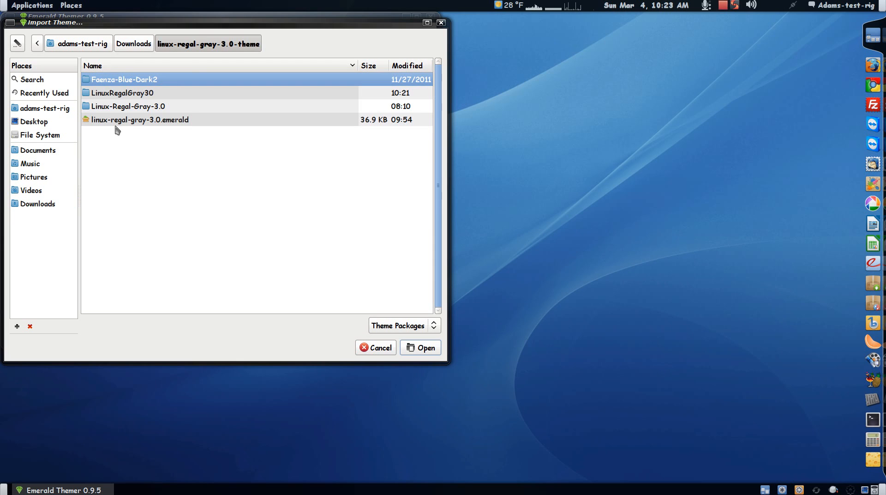
pyautogui.click(115, 121)
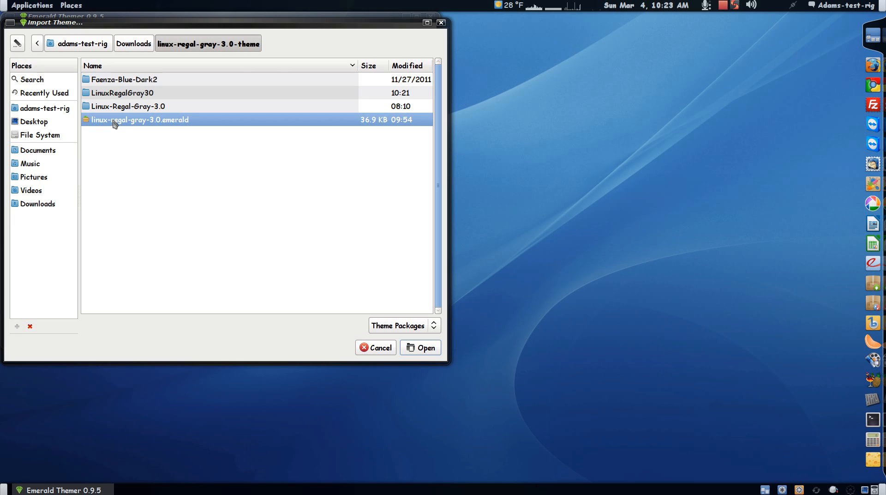
pyautogui.doubleClick(153, 121)
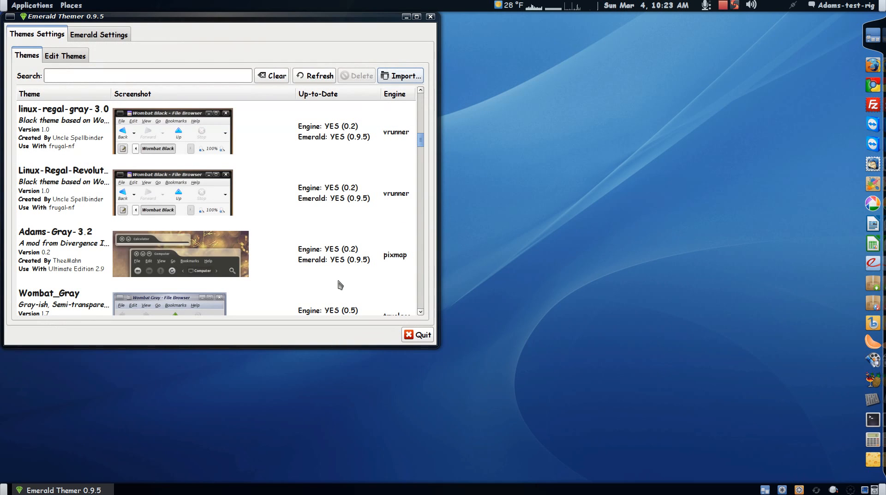
# Apply the linux-regal-gray-3.0 window decoration theme and close Emerald Themer.
pyautogui.click(45, 118)
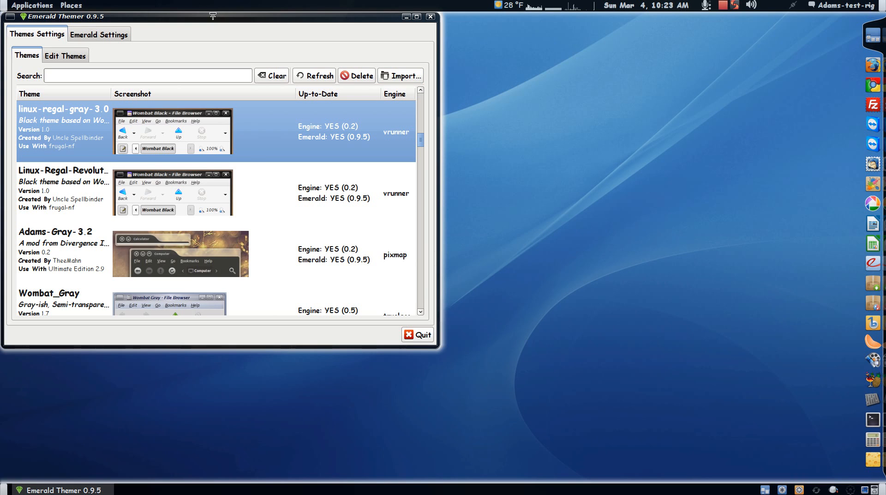
pyautogui.moveTo(196, 18); pyautogui.dragTo(504, 53)
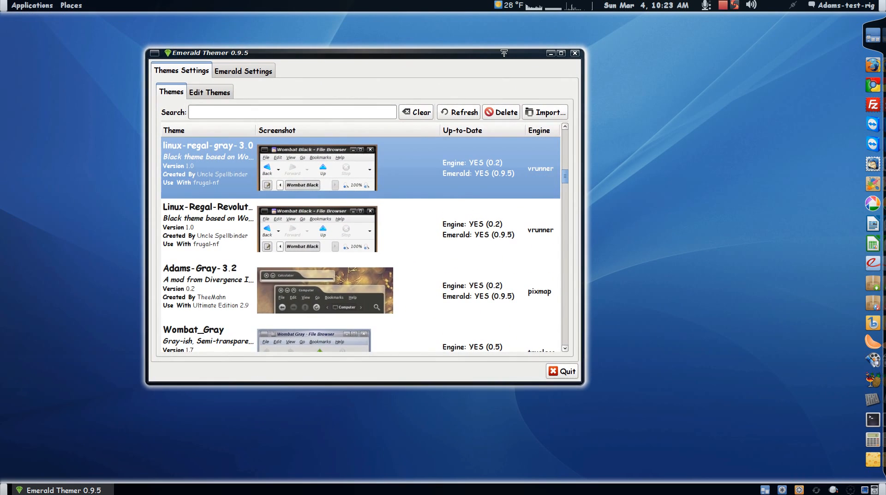
pyautogui.click(575, 53)
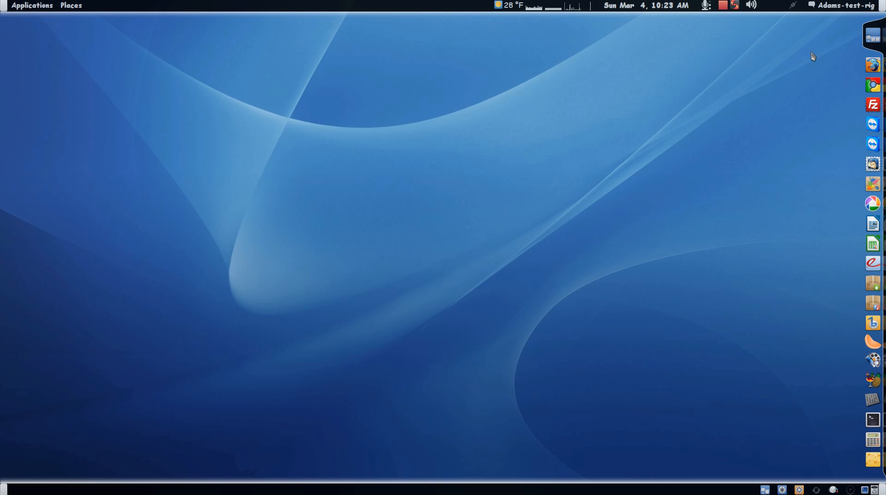
# Open the dock's Awn Settings, apply the Adams gray 3.0 theme and close the settings.
pyautogui.rightClick(872, 42)
pyautogui.click(813, 47)
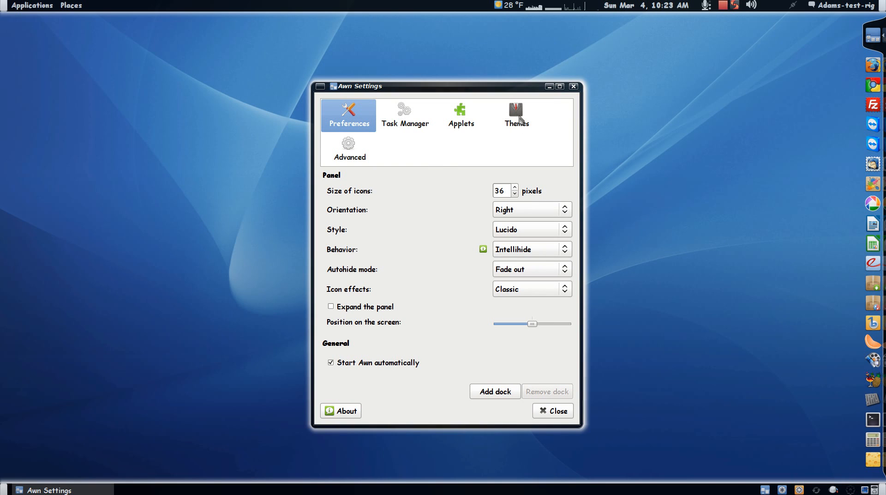
pyautogui.click(520, 119)
pyautogui.click(409, 300)
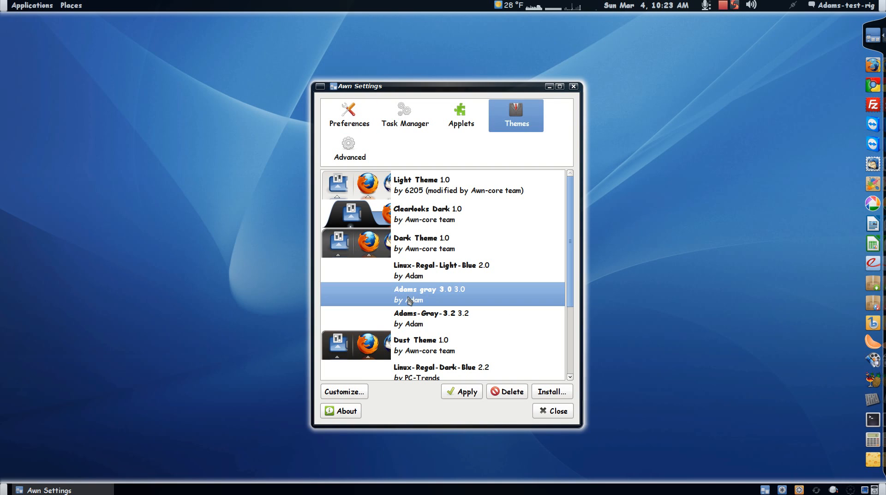
pyautogui.click(453, 397)
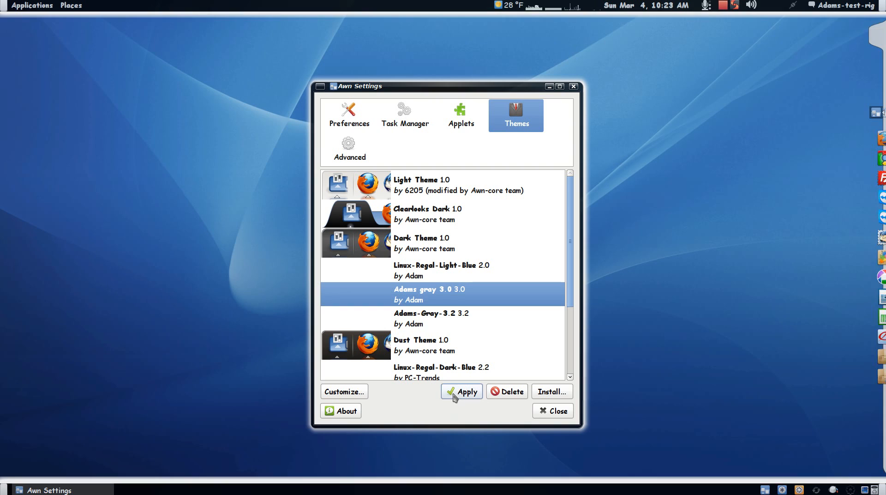
pyautogui.click(564, 411)
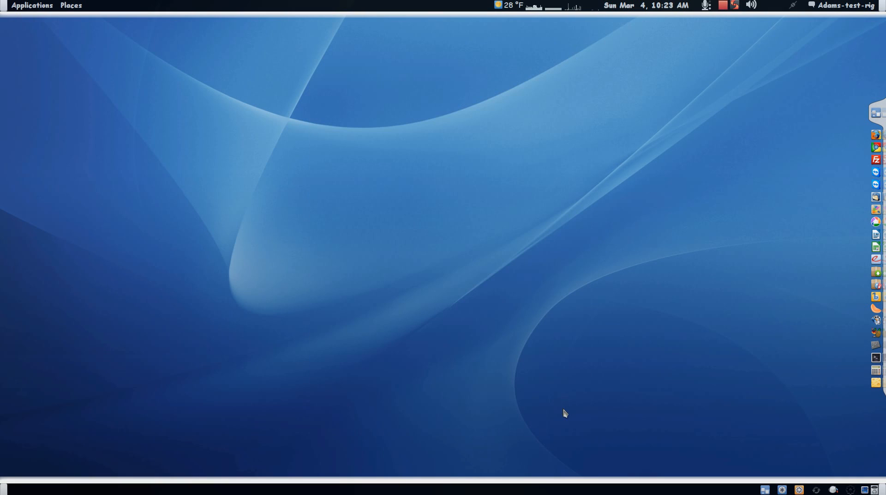
# Reopen the dock preferences, apply the Linux-Regal-Gray-3.0 theme to the dock and close the settings.
pyautogui.rightClick(876, 113)
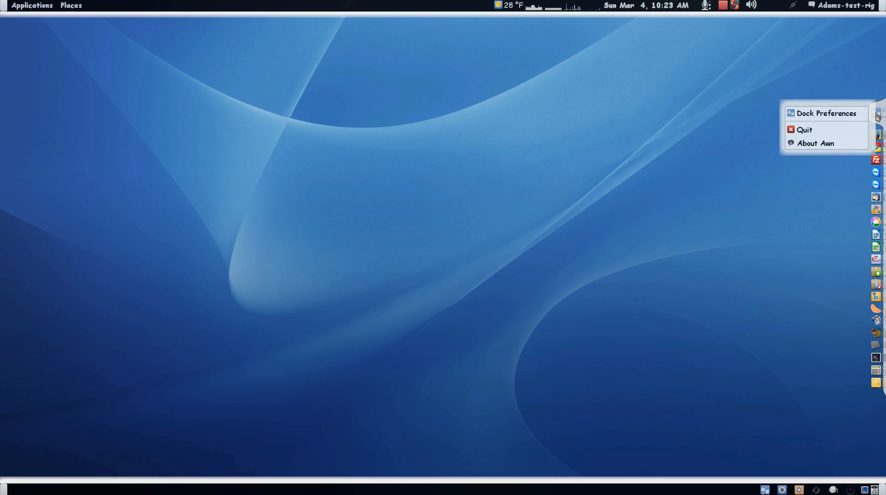
pyautogui.click(843, 117)
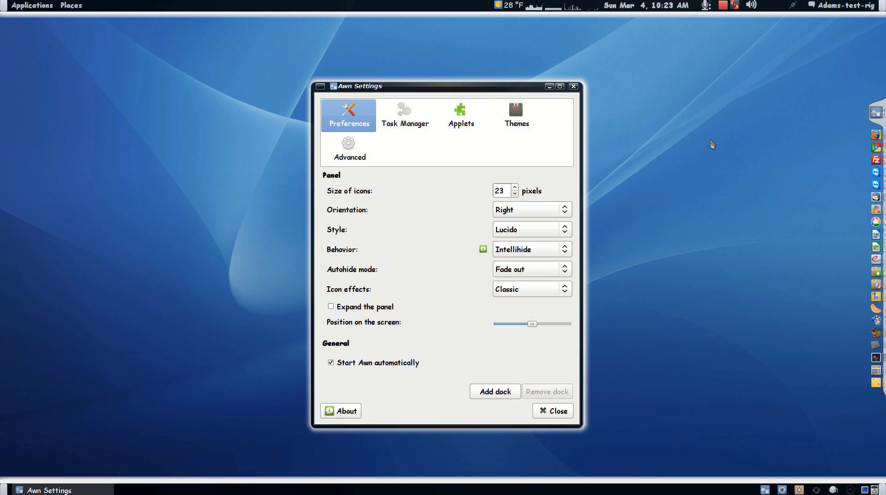
pyautogui.click(519, 118)
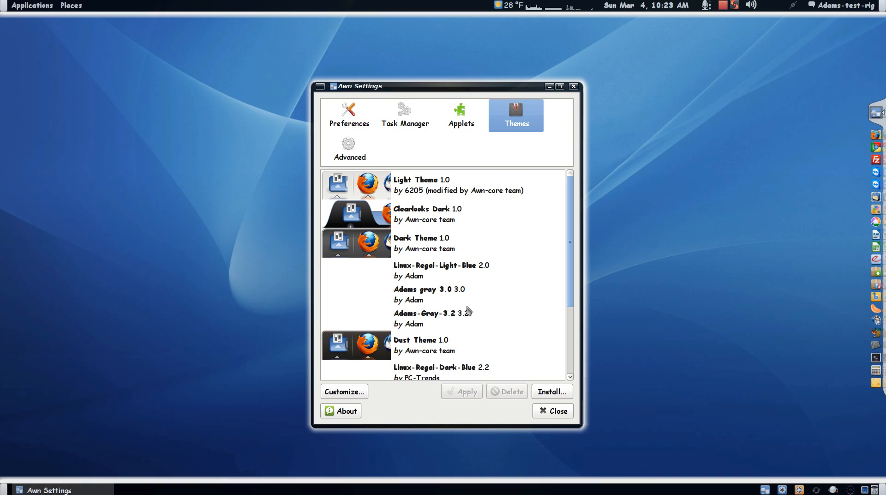
pyautogui.scroll(-1, 469, 326)
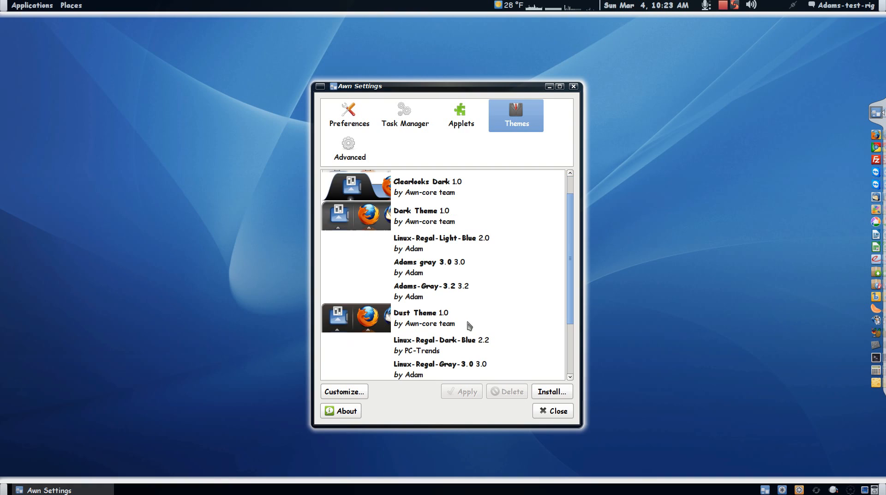
pyautogui.scroll(-2, 469, 326)
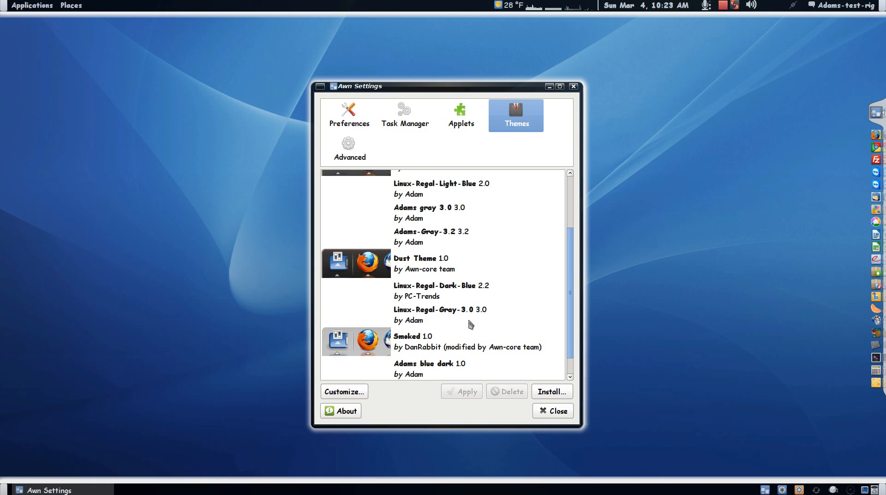
pyautogui.click(449, 316)
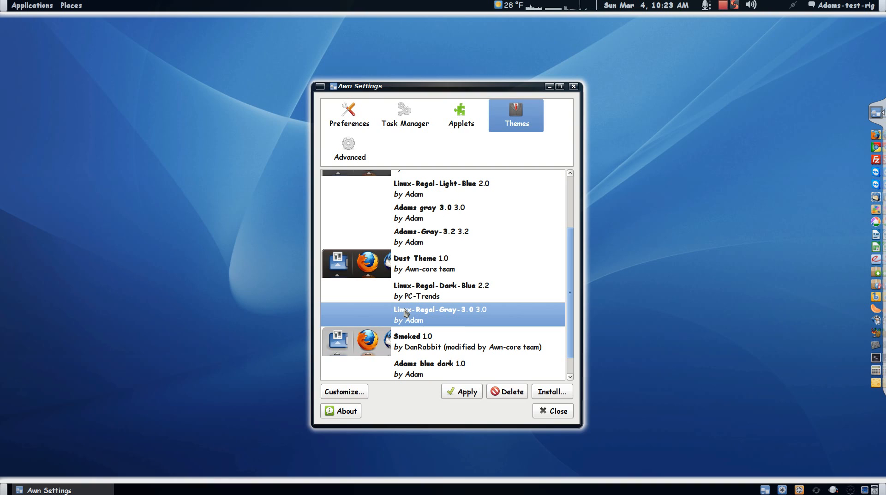
pyautogui.click(479, 393)
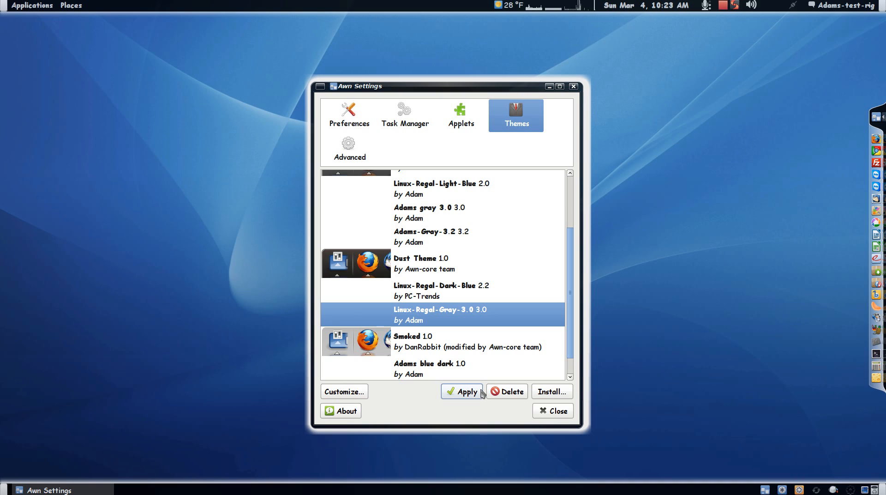
pyautogui.click(554, 411)
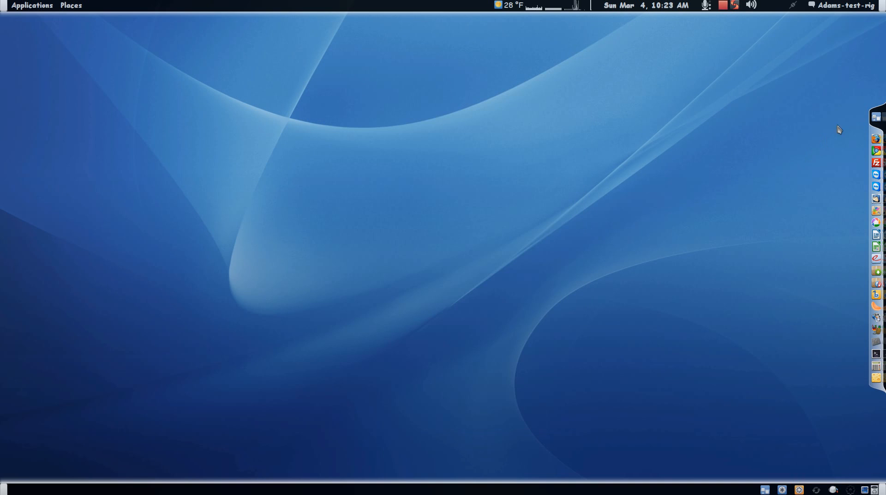
# Set the dock's icon size to 36 pixels in its preferences and close the settings.
pyautogui.rightClick(876, 118)
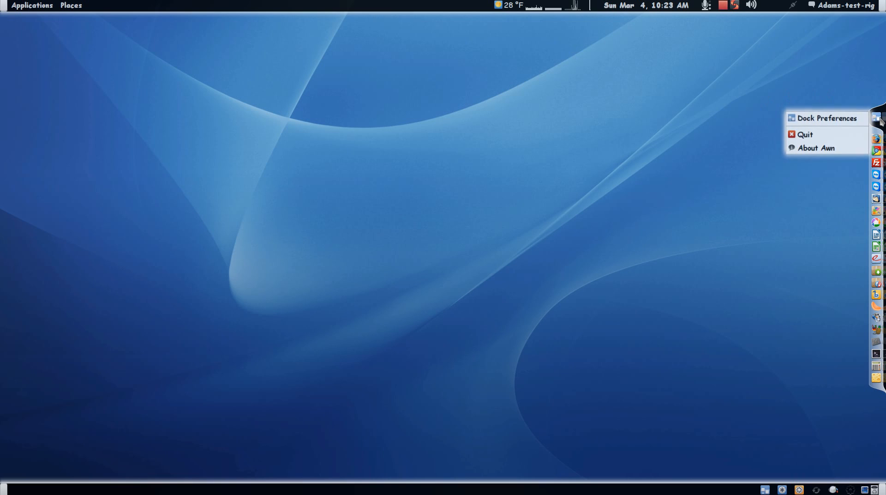
pyautogui.click(855, 119)
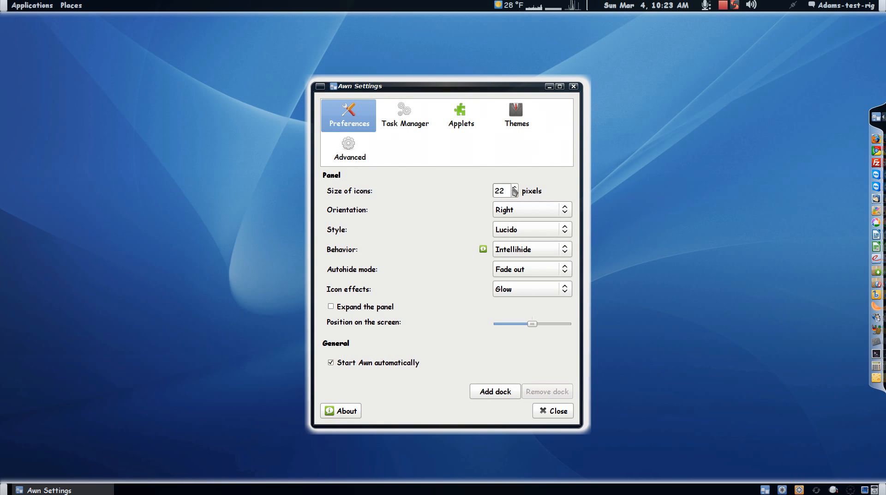
pyautogui.click(516, 187)
pyautogui.click(516, 187)
pyautogui.click(515, 188)
pyautogui.click(515, 187)
pyautogui.click(516, 188)
pyautogui.click(515, 188)
pyautogui.click(516, 188)
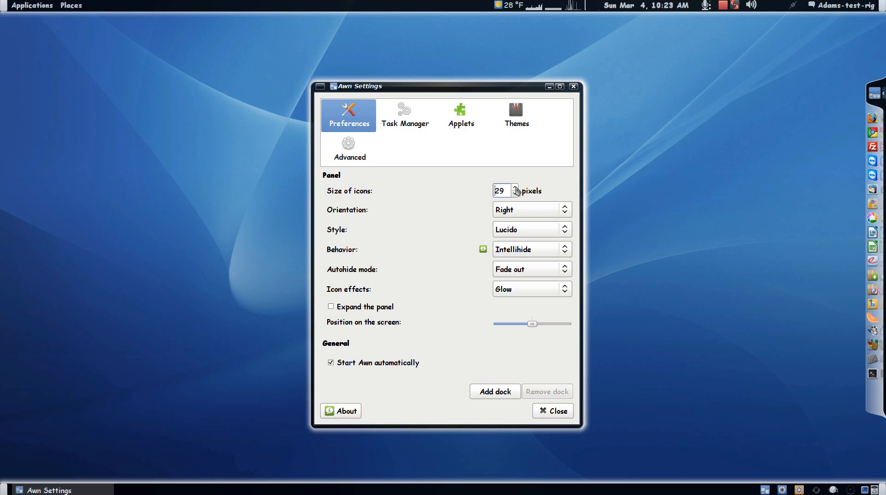
pyautogui.click(516, 187)
pyautogui.click(515, 187)
pyautogui.click(515, 187)
pyautogui.click(516, 187)
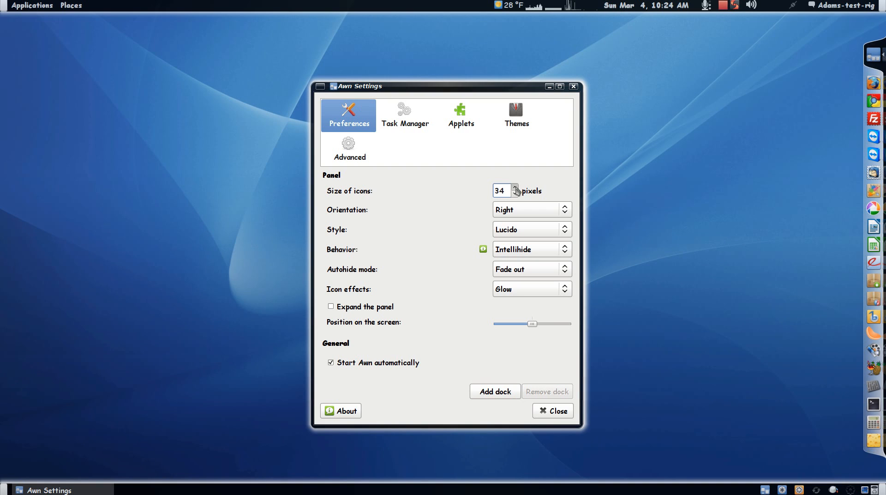
pyautogui.click(516, 188)
pyautogui.click(516, 187)
pyautogui.click(516, 187)
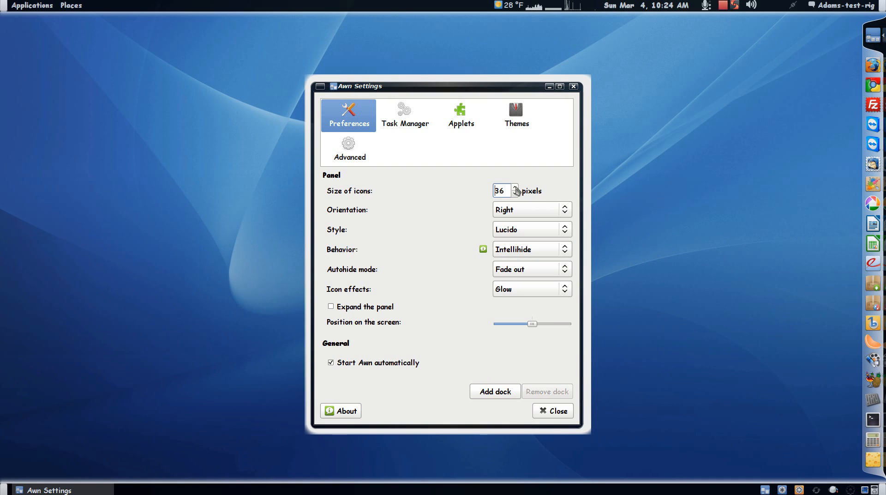
pyautogui.click(550, 410)
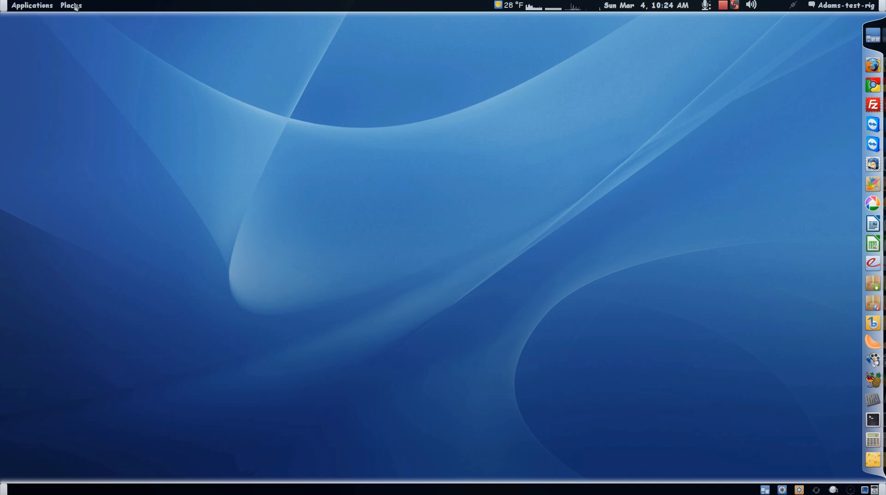
# Open the system's Advanced Settings, set the GTK+ theme to Linux-Regal-Gray-3.0 and move the window towards the middle of the desktop.
pyautogui.click(18, 6)
pyautogui.moveTo(125, 133)
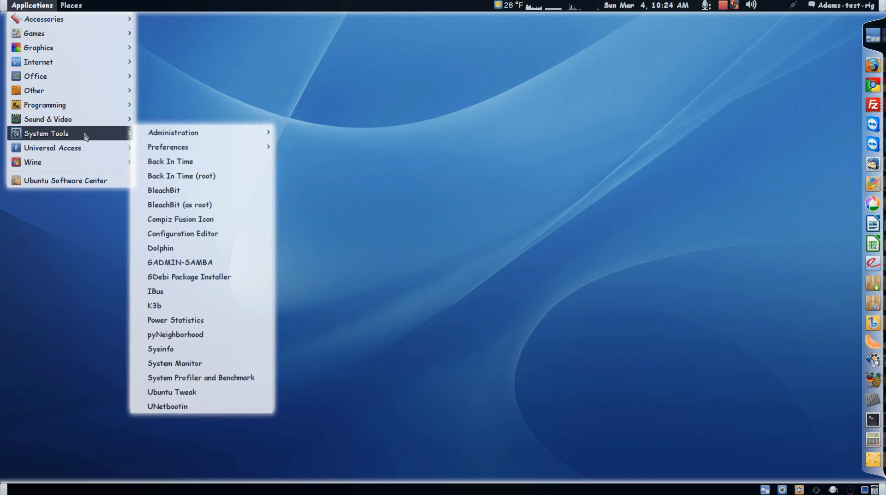
pyautogui.moveTo(180, 151)
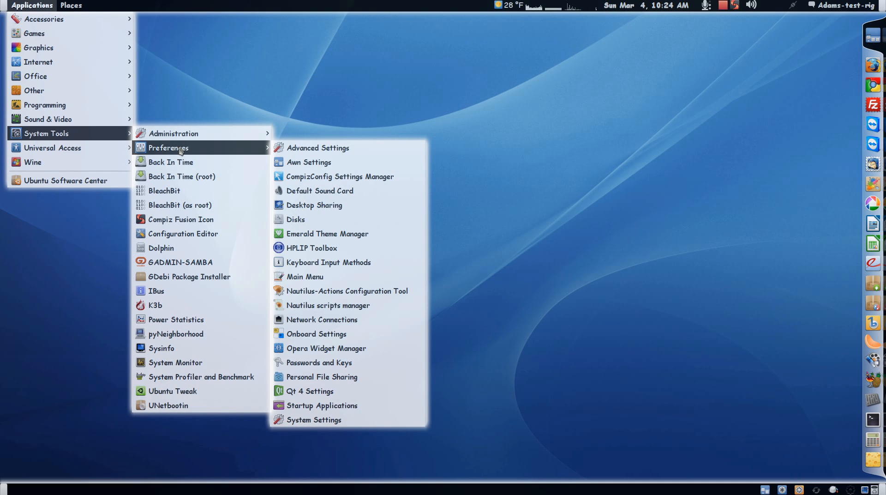
pyautogui.click(298, 149)
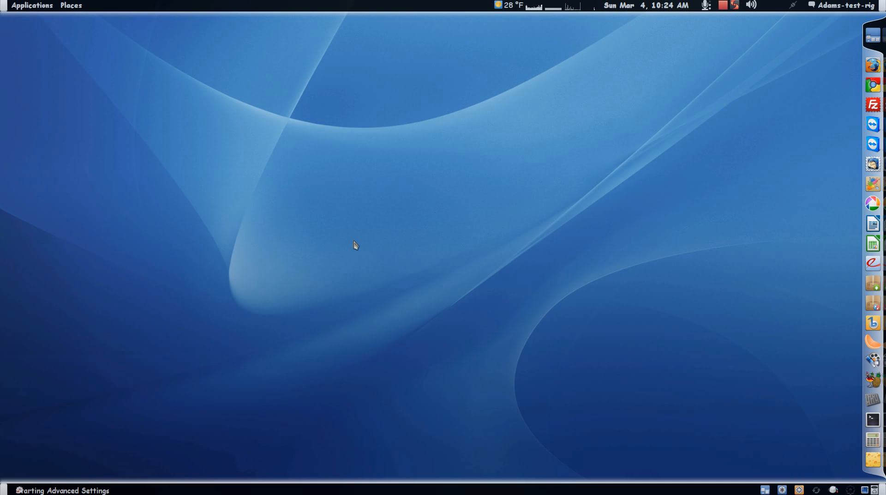
pyautogui.click(29, 114)
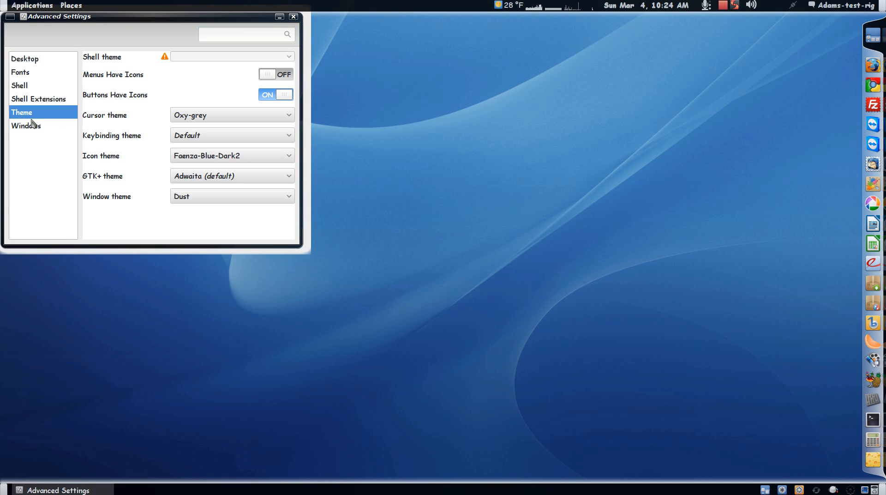
pyautogui.click(203, 179)
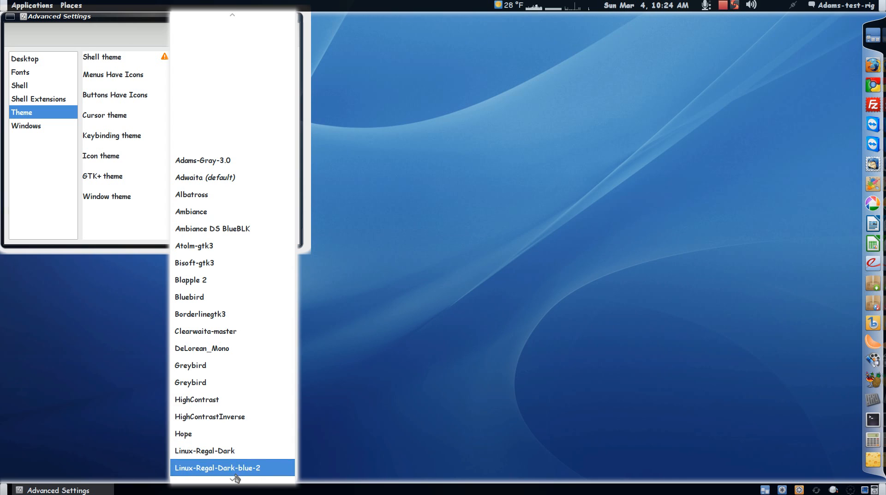
pyautogui.moveTo(235, 479)
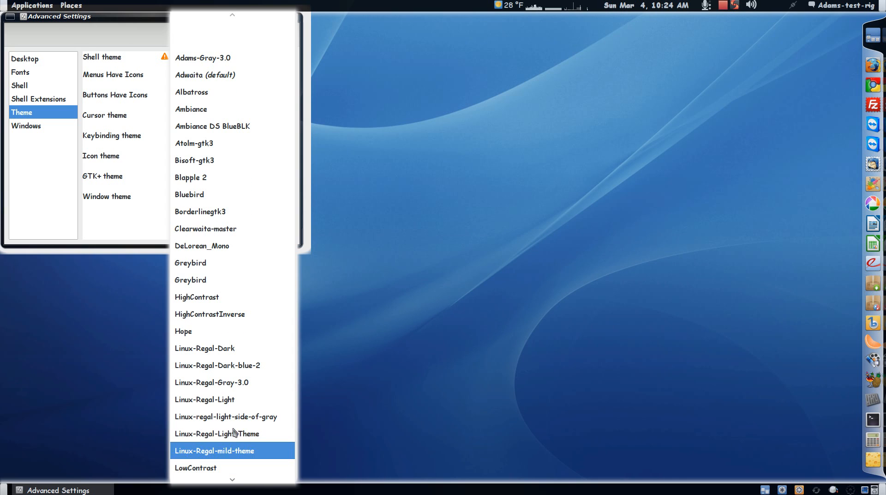
pyautogui.click(233, 384)
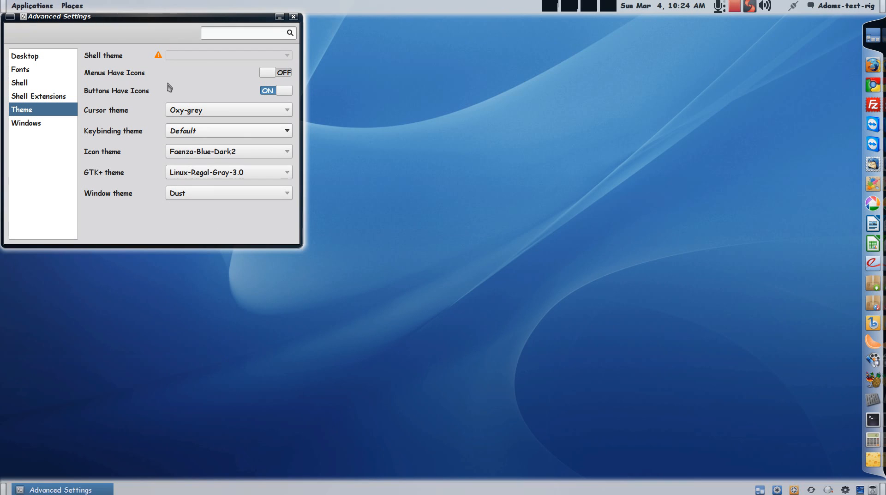
pyautogui.moveTo(130, 19); pyautogui.dragTo(297, 112)
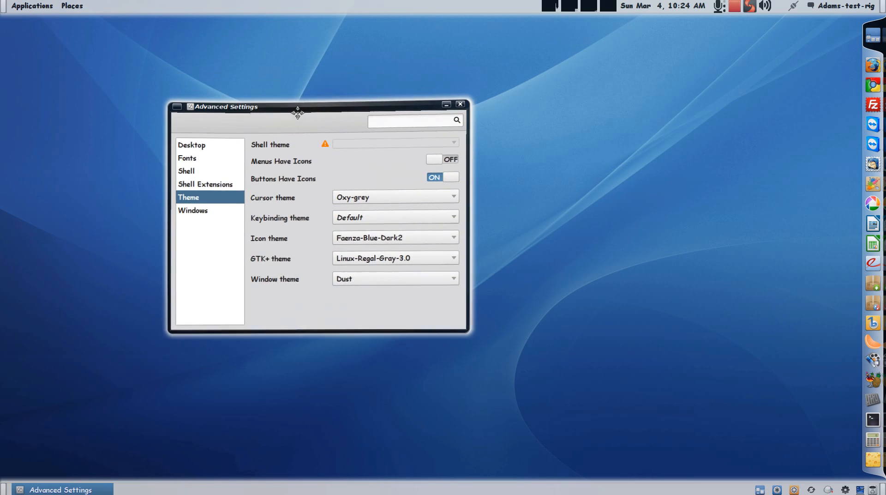
# Close the Advanced Settings window and open the Opacity, Brightness and Saturation plugin in CompizConfig Settings Manager.
pyautogui.click(461, 110)
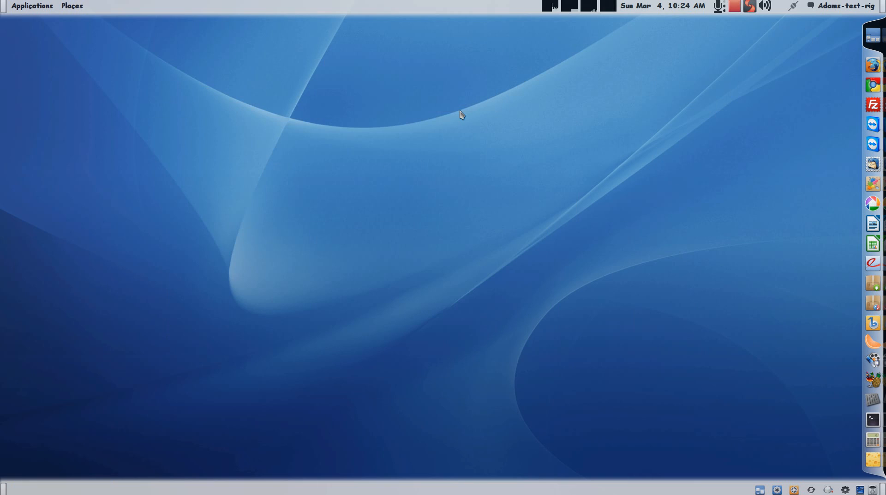
pyautogui.click(749, 6)
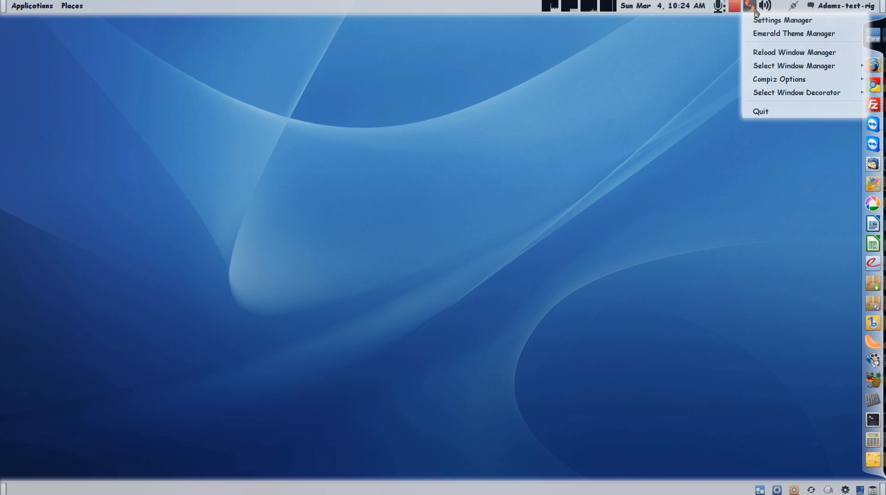
pyautogui.click(779, 25)
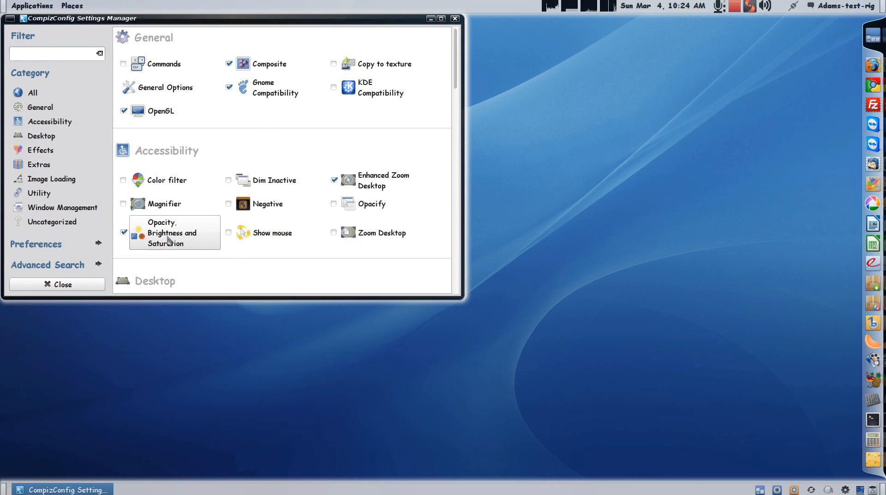
pyautogui.click(159, 243)
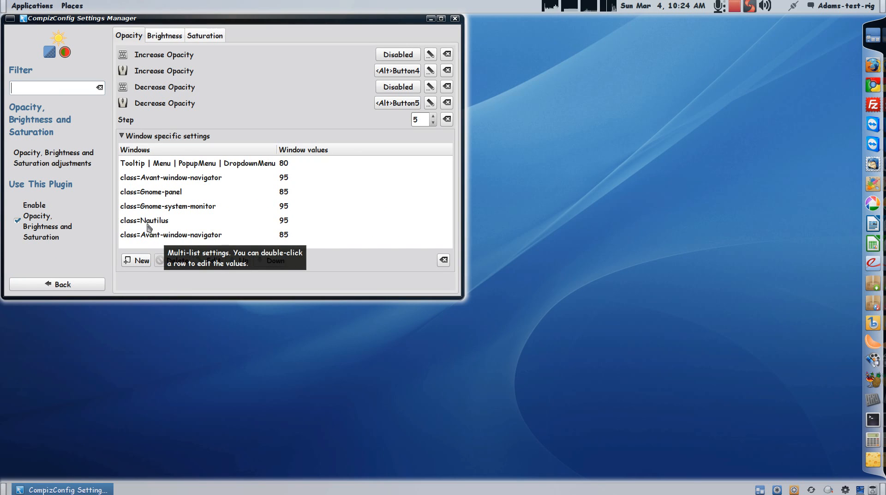
# Edit the class=Gnome-panel entry in the window-specific opacity settings and set its window value to 80.
pyautogui.click(162, 193)
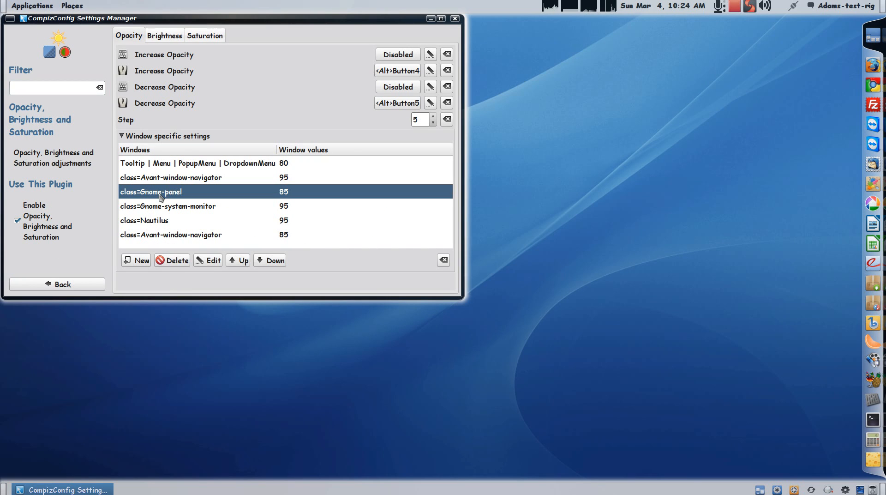
pyautogui.click(198, 261)
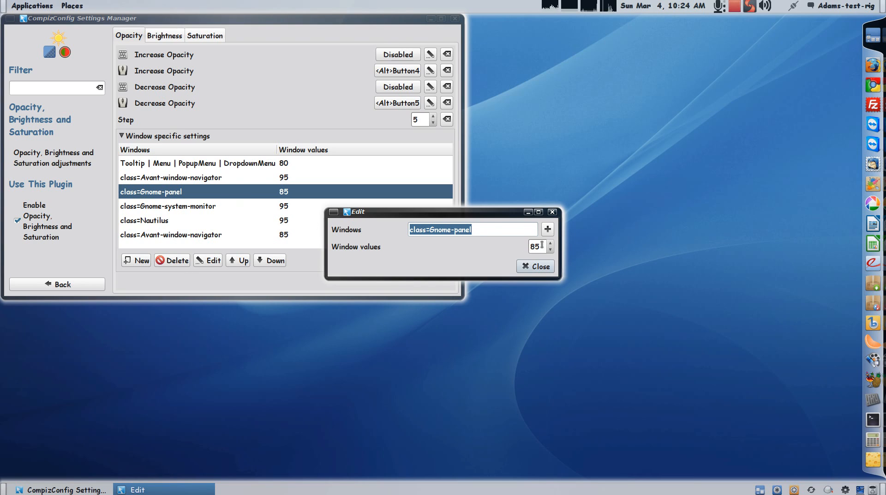
pyautogui.click(551, 249)
pyautogui.click(551, 249)
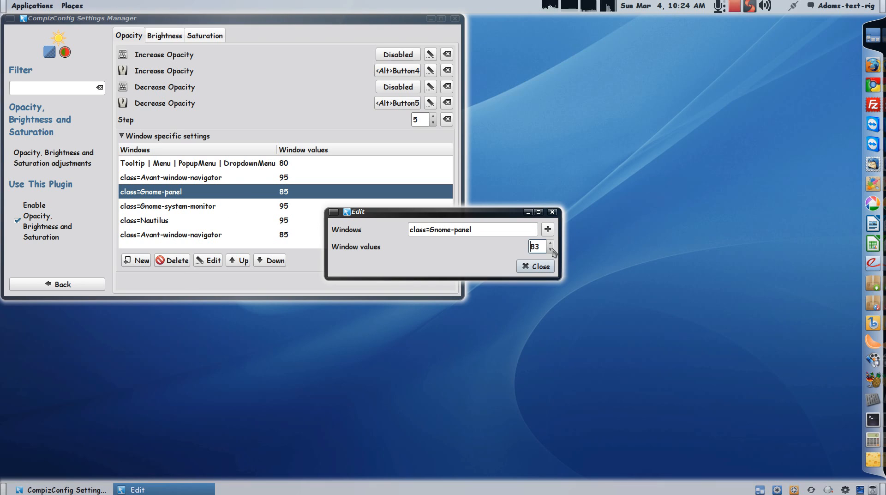
pyautogui.click(550, 249)
pyautogui.click(551, 249)
pyautogui.click(551, 250)
pyautogui.click(539, 267)
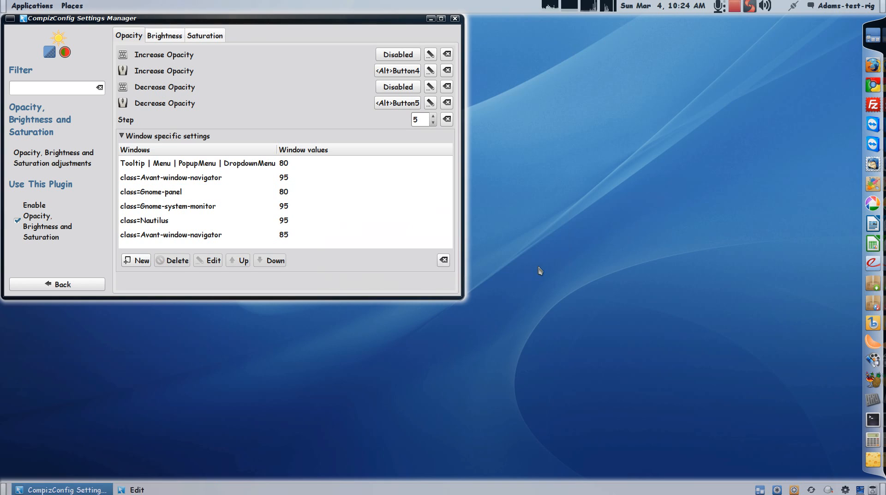
# Set the window value of the last class=Avant-window-navigator opacity entry to 80 and close the settings manager.
pyautogui.click(184, 238)
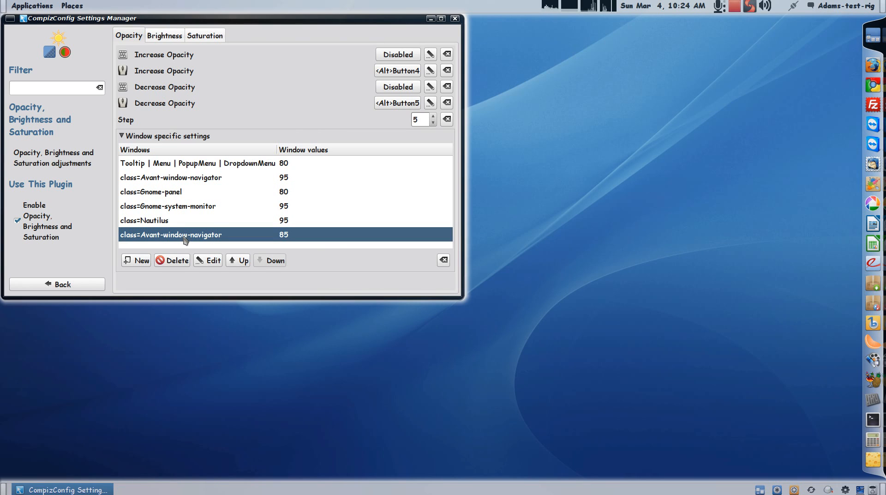
pyautogui.doubleClick(184, 238)
pyautogui.click(551, 250)
pyautogui.click(551, 249)
pyautogui.click(551, 249)
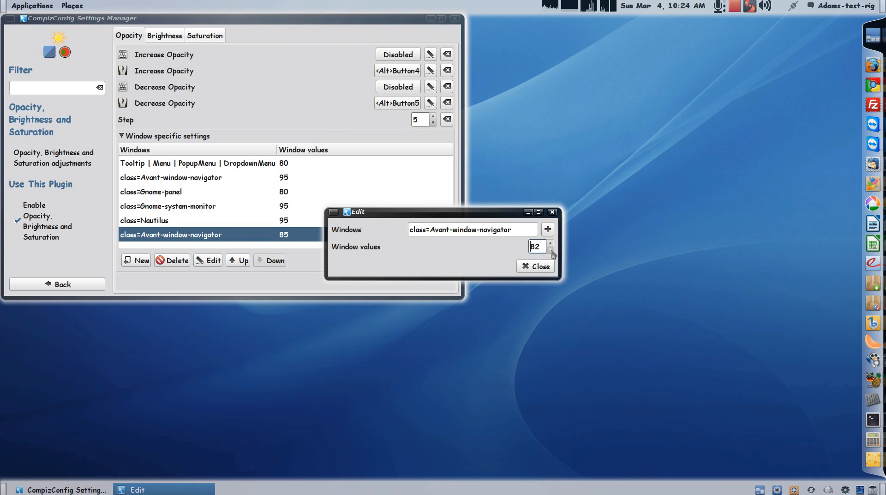
pyautogui.click(550, 250)
pyautogui.click(537, 266)
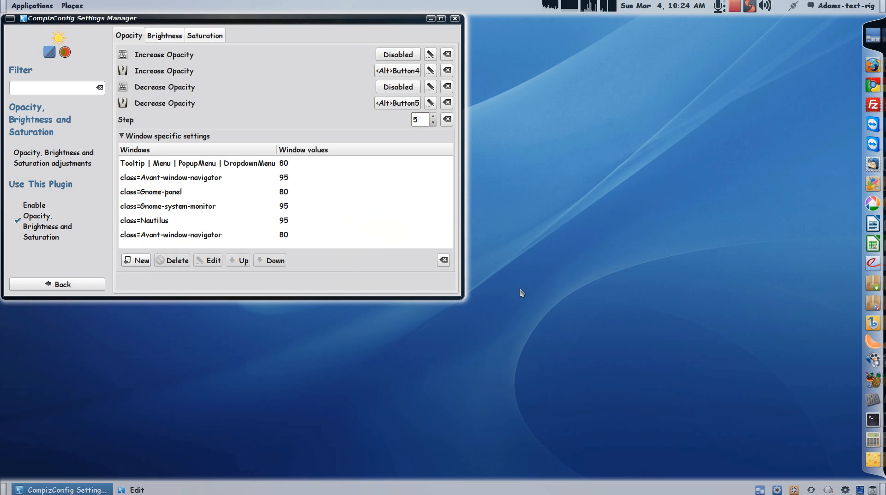
pyautogui.click(455, 18)
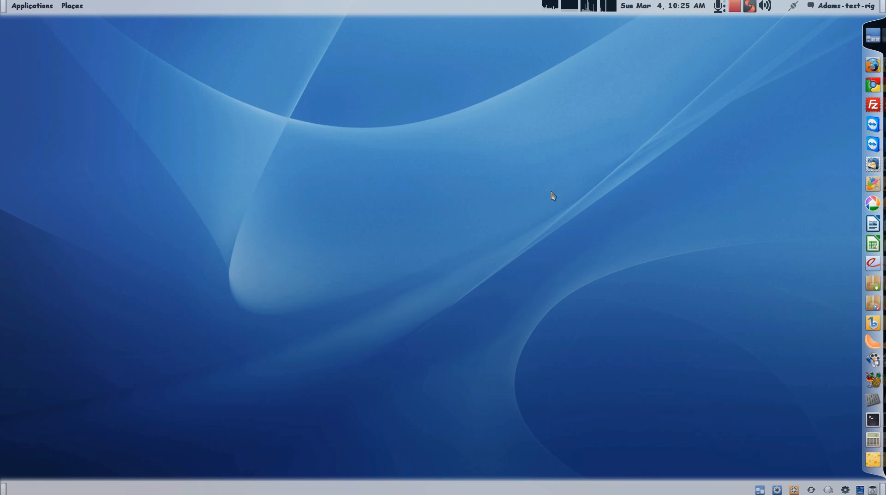
# Open the Home folder and move its window to the middle of the desktop.
pyautogui.click(72, 6)
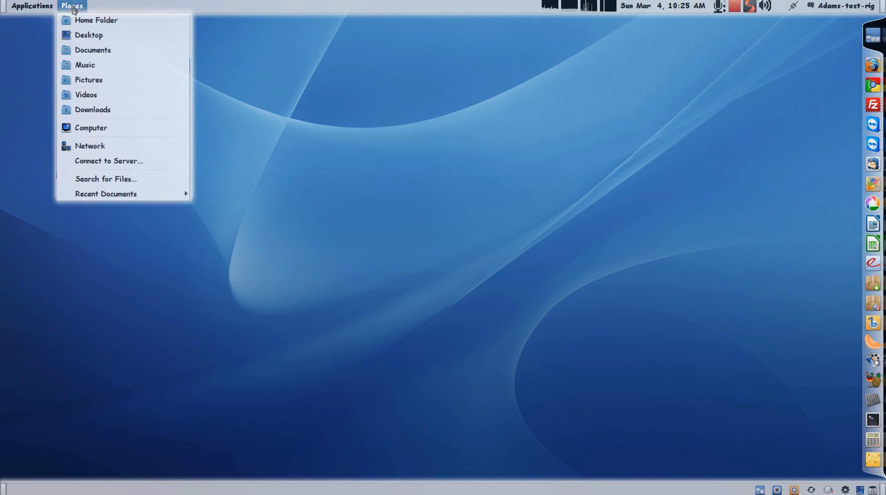
pyautogui.click(100, 25)
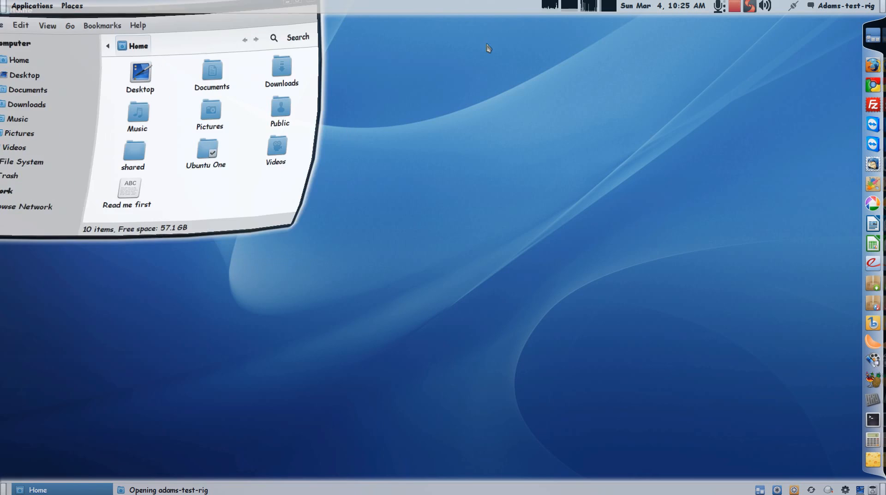
pyautogui.click(862, 19)
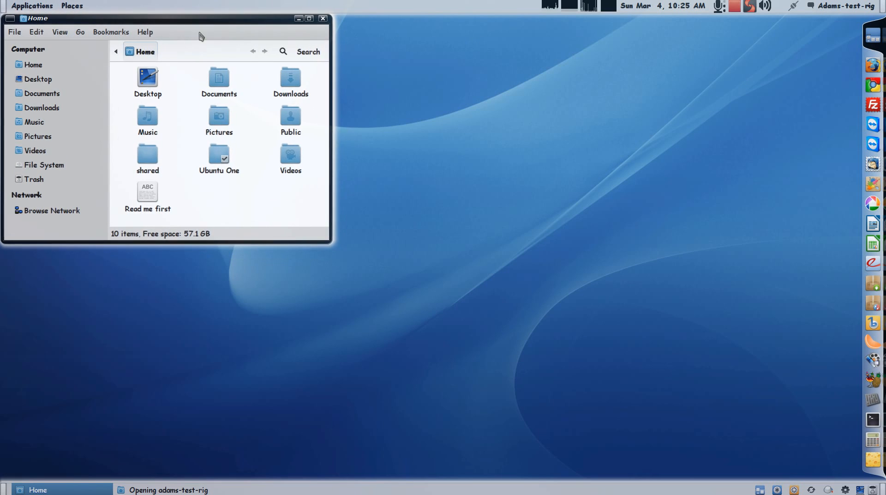
pyautogui.moveTo(134, 23); pyautogui.dragTo(441, 116)
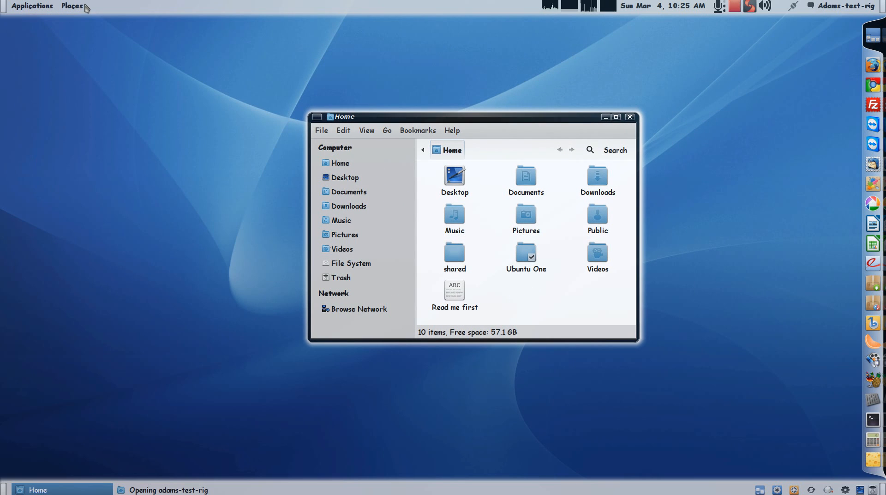
# Clear the Recent Documents list and confirm the clearing.
pyautogui.click(85, 6)
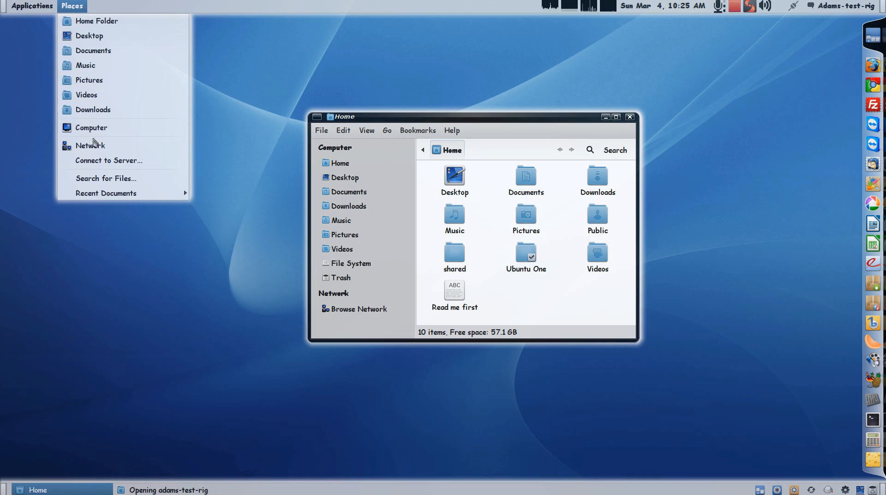
pyautogui.moveTo(97, 192)
pyautogui.click(256, 240)
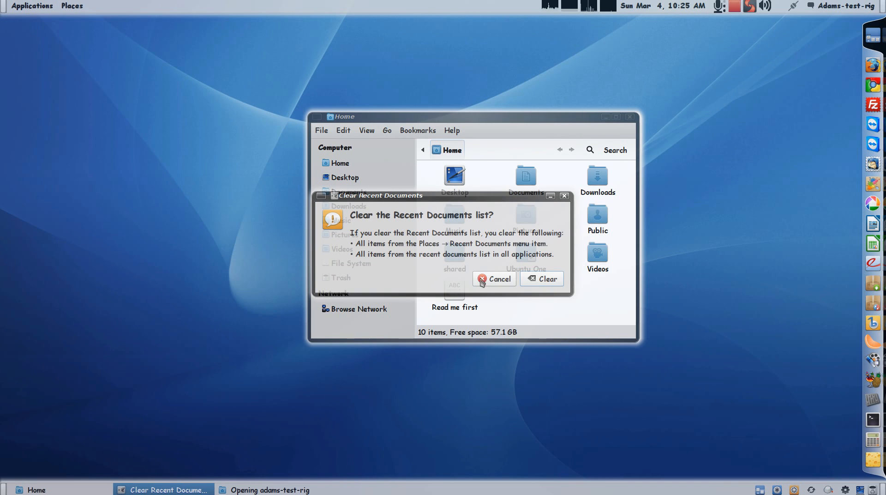
pyautogui.click(548, 284)
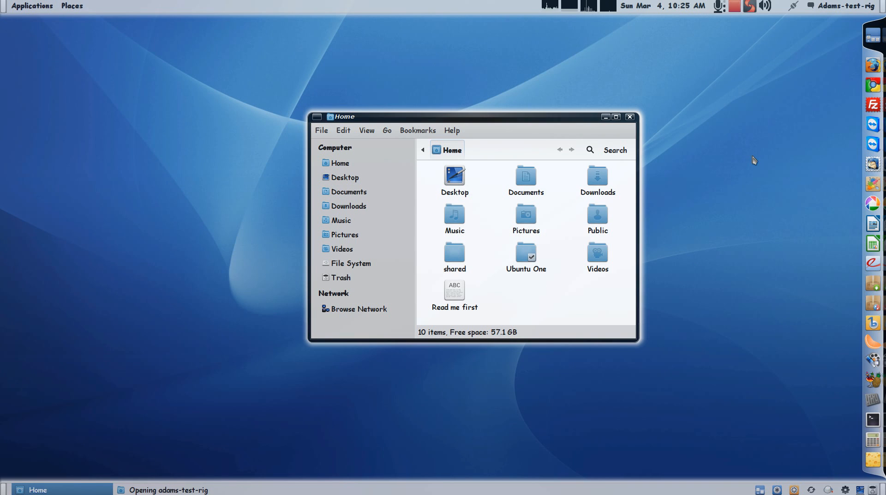
pyautogui.click(734, 7)
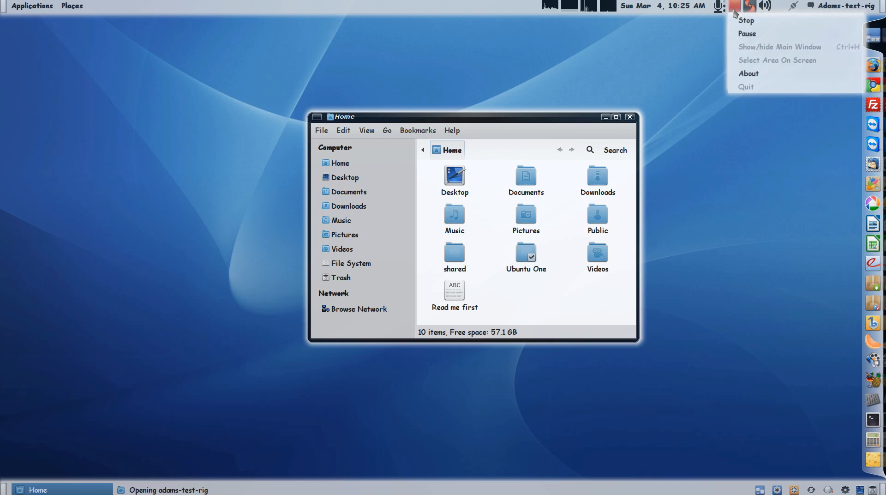